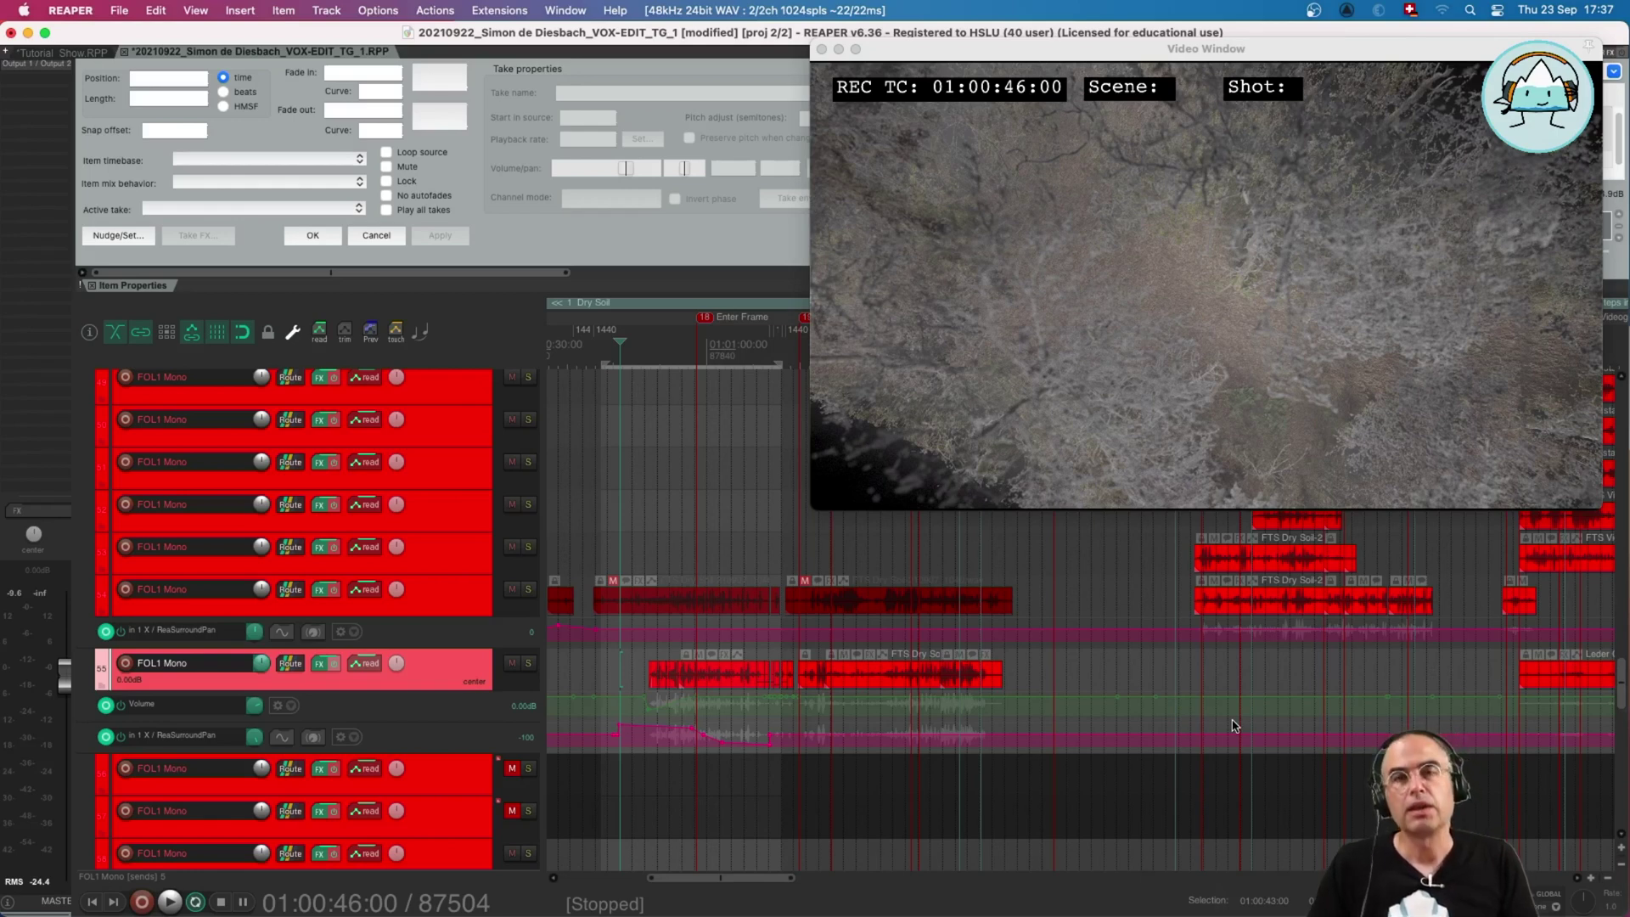
- In FOL1 Mono's ReaSurroundPan, set the input slider to LFE, trying -7 dB then resetting to -inf
{"action": "right_click", "coordinate": [319, 668]}
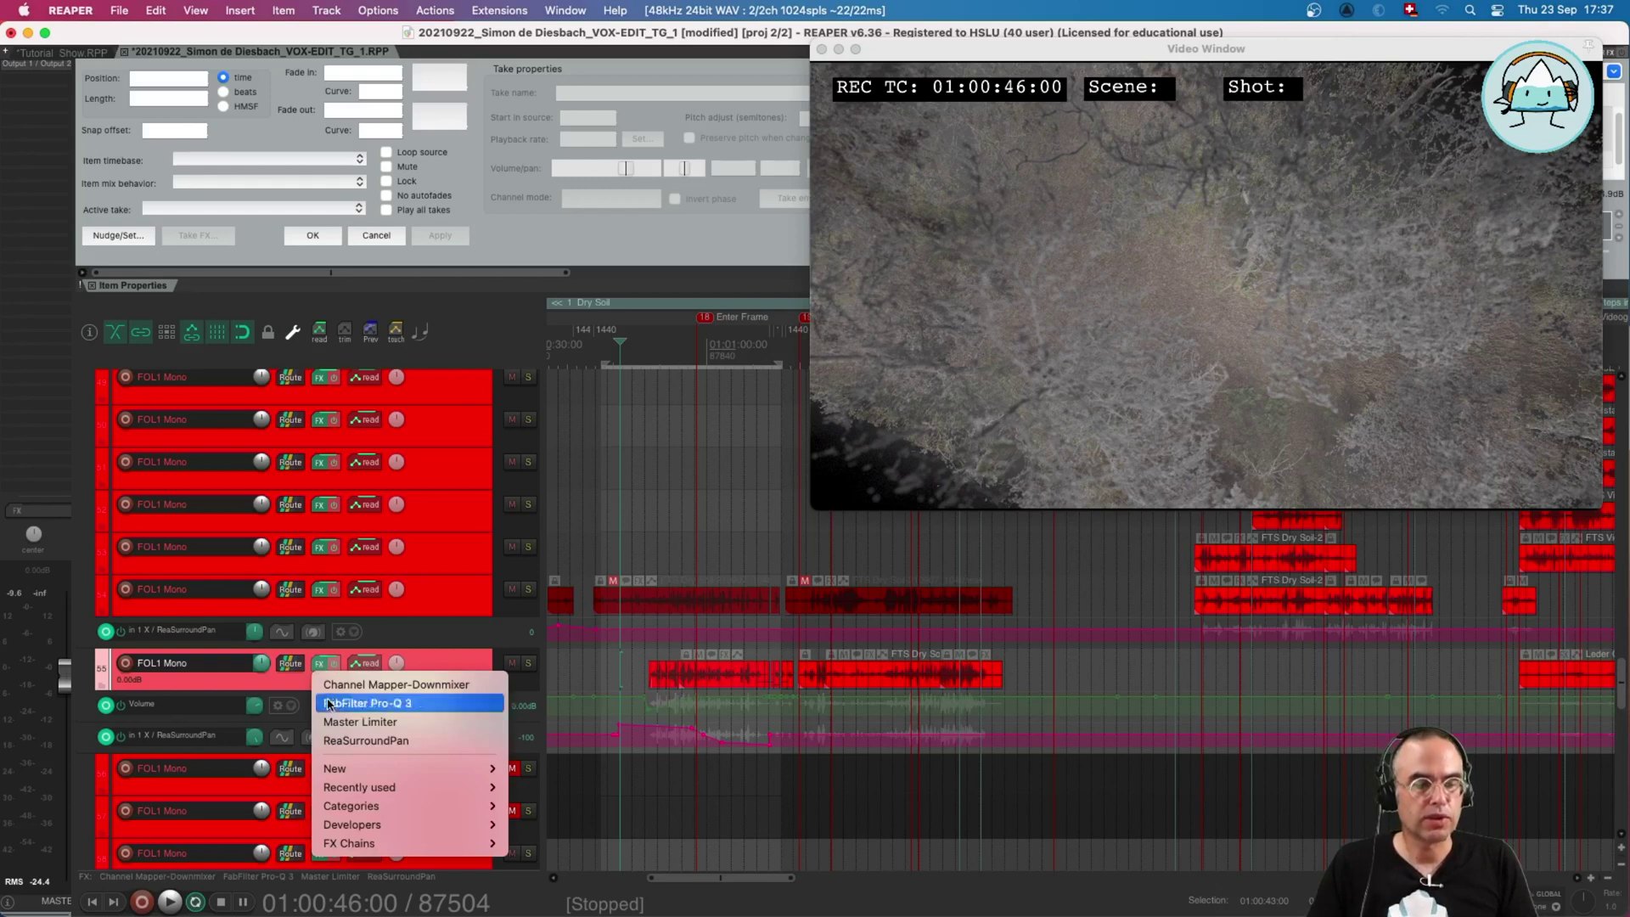
{"action": "left_click", "coordinate": [336, 743]}
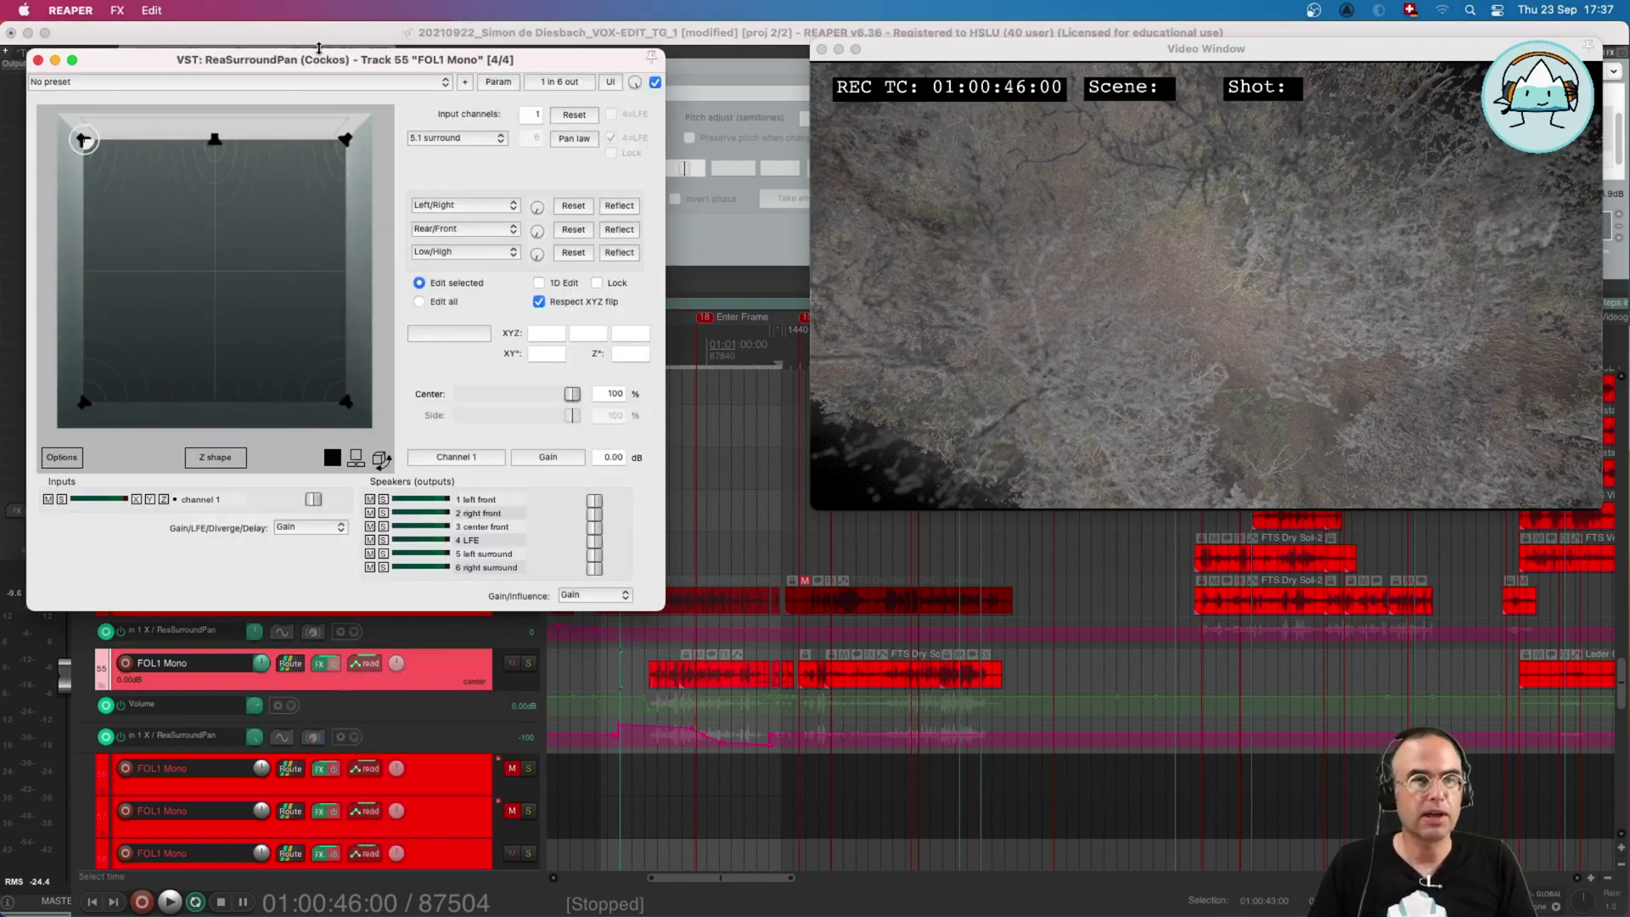
{"action": "left_click_drag", "start_coordinate": [319, 51], "coordinate": [775, 118]}
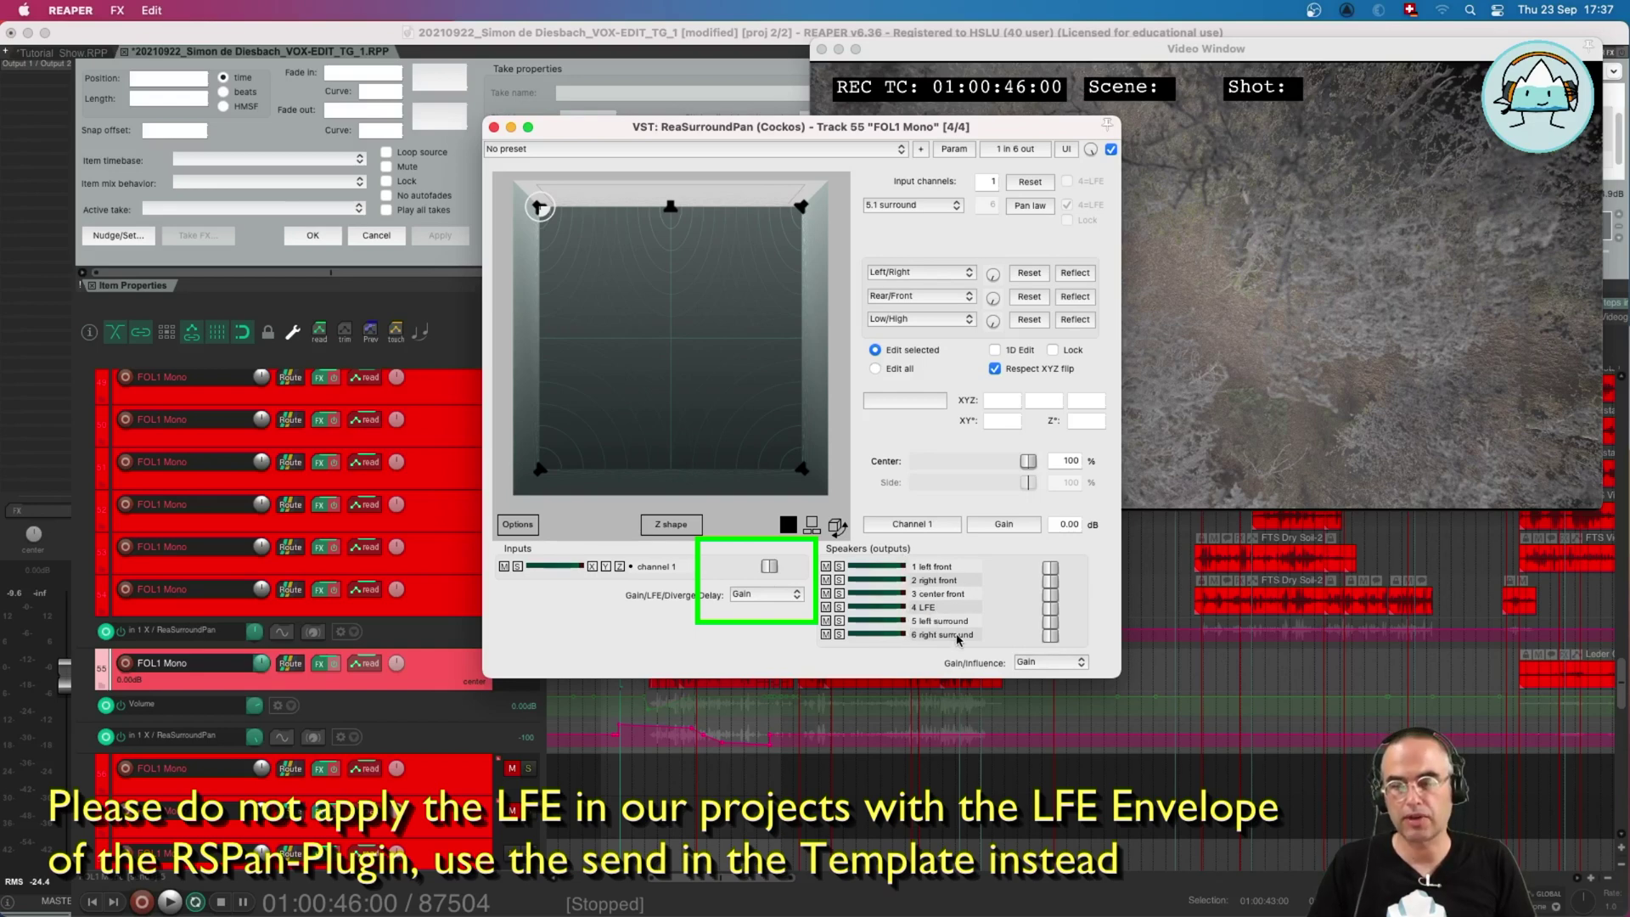
{"action": "left_click", "coordinate": [779, 596]}
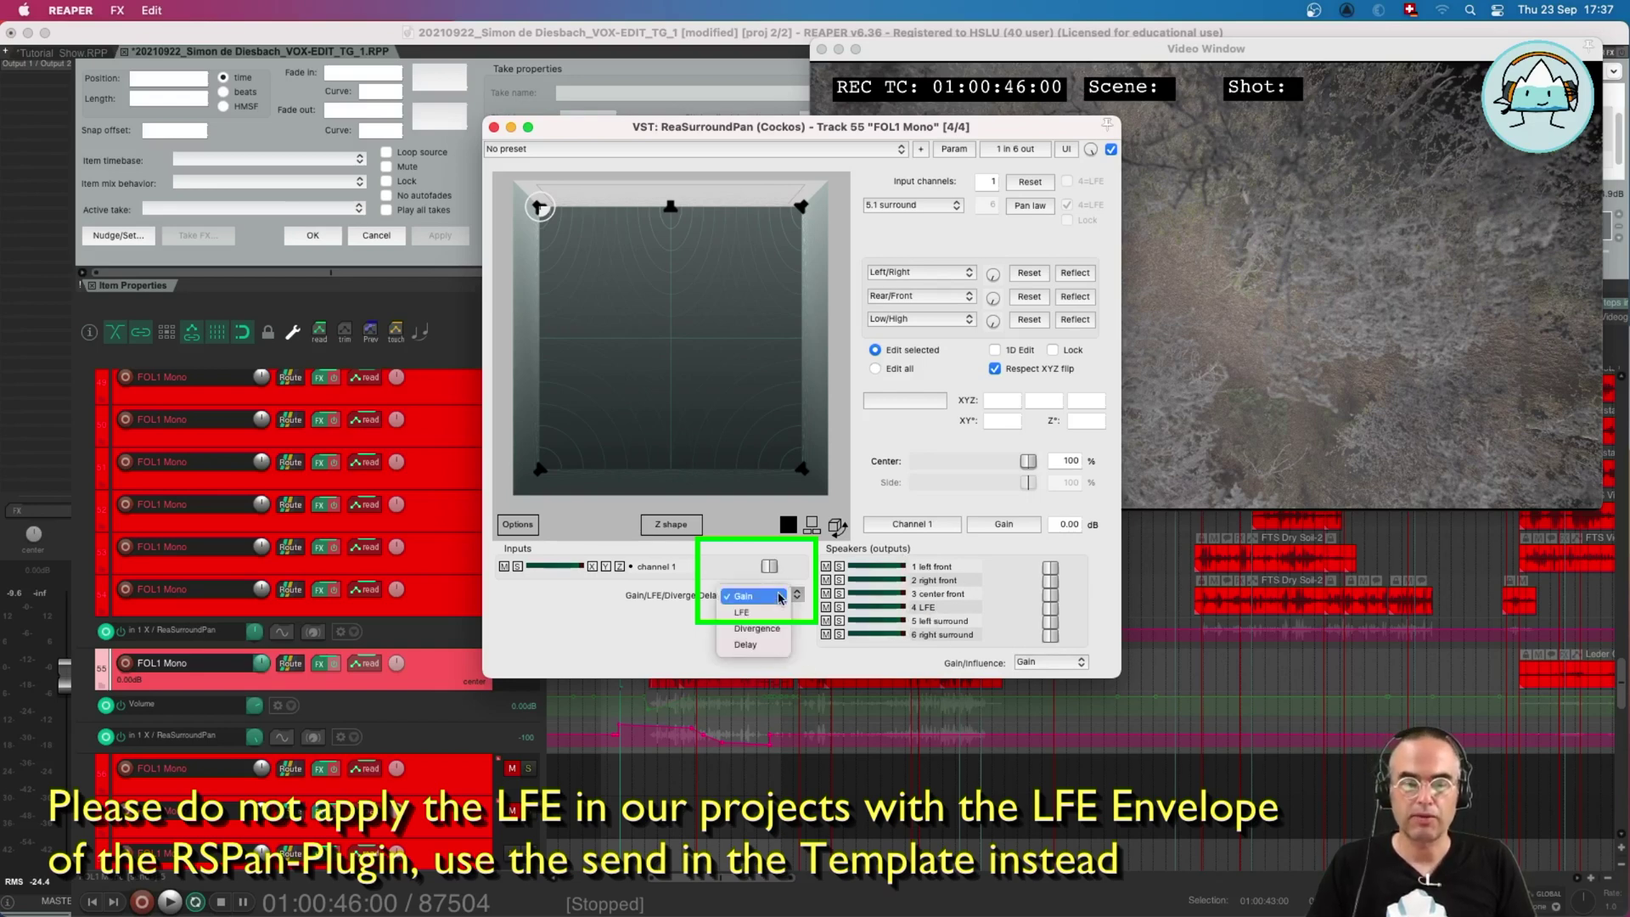
{"action": "left_click", "coordinate": [768, 609]}
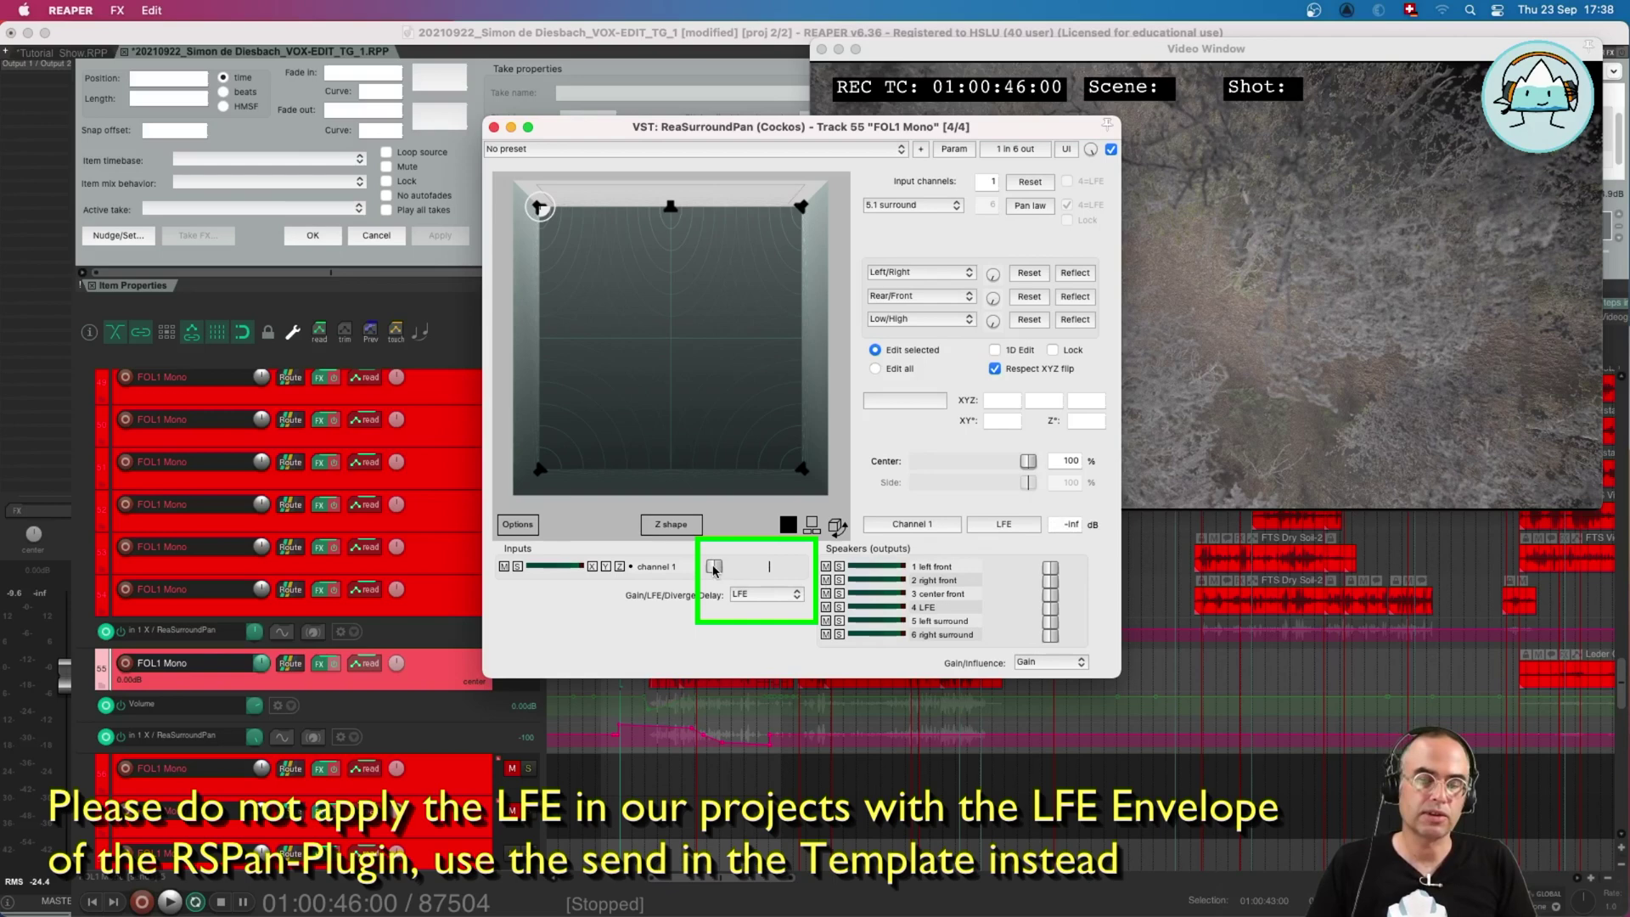
{"action": "left_click_drag", "start_coordinate": [714, 571], "coordinate": [762, 568]}
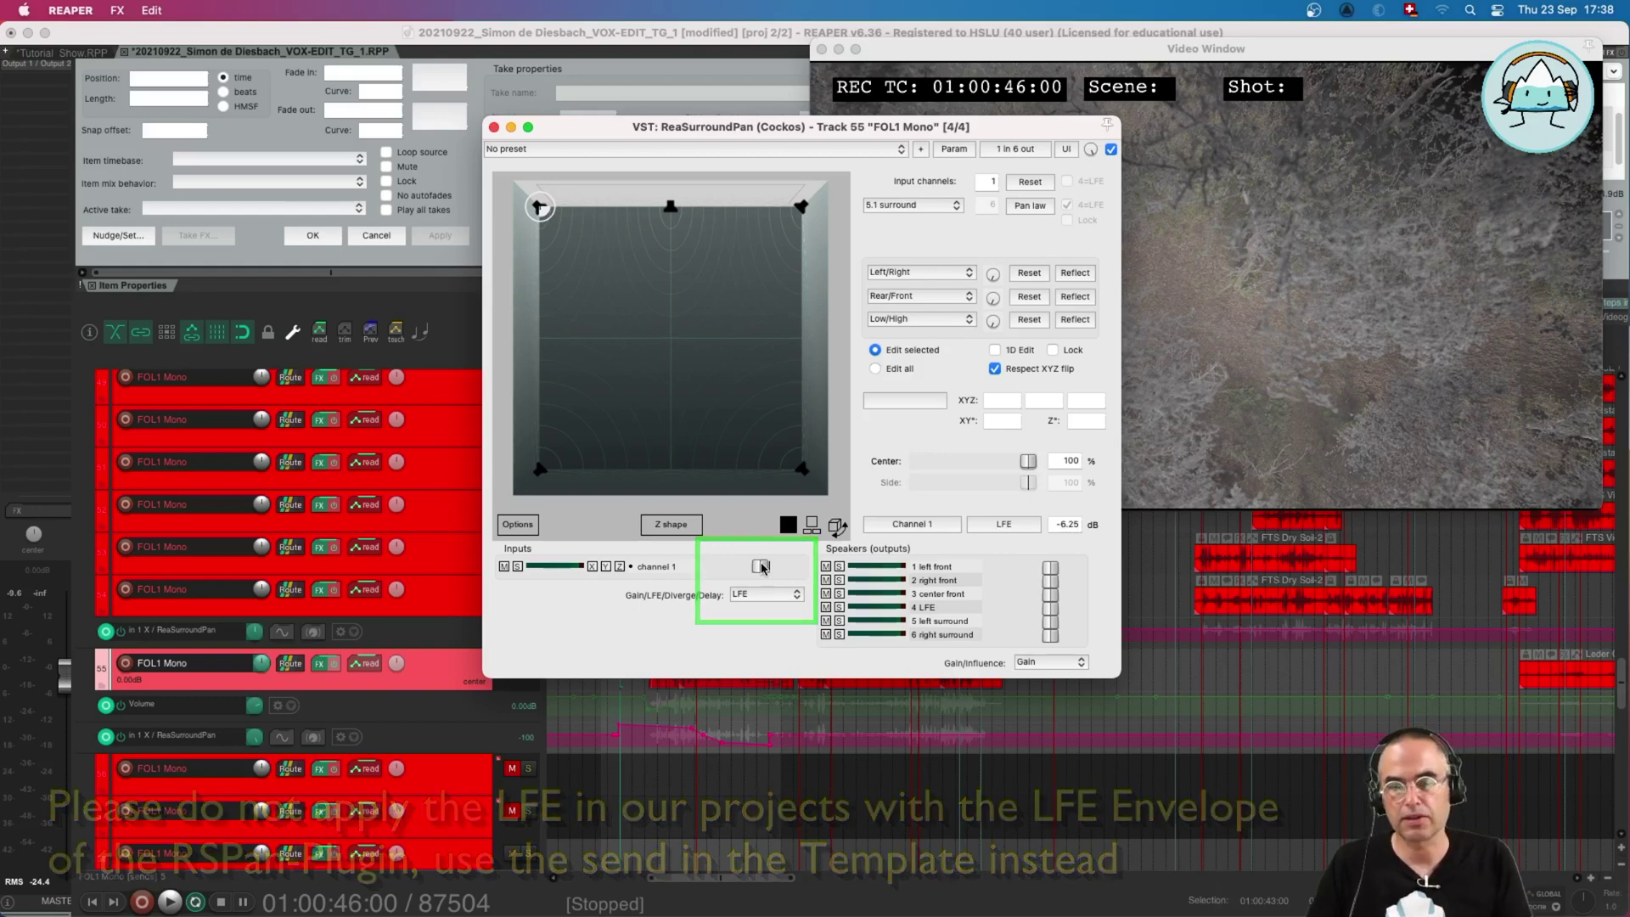
{"action": "double_click", "coordinate": [761, 567]}
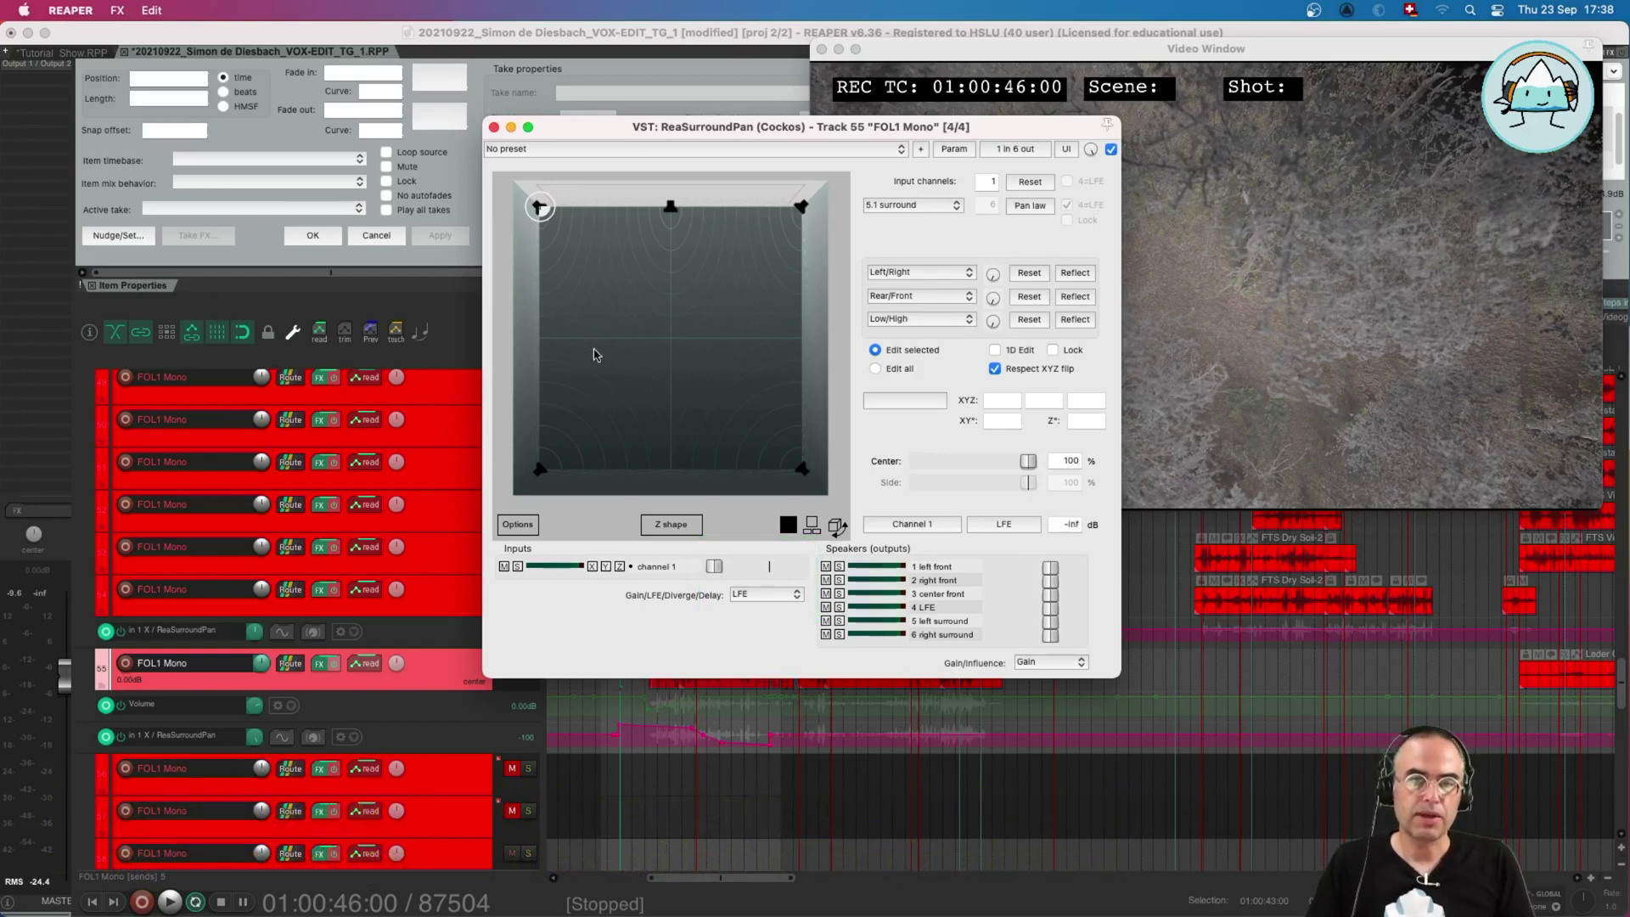
- Close the surround panner and show all the track's send volume envelopes down to SUB FOL
{"action": "left_click", "coordinate": [494, 128]}
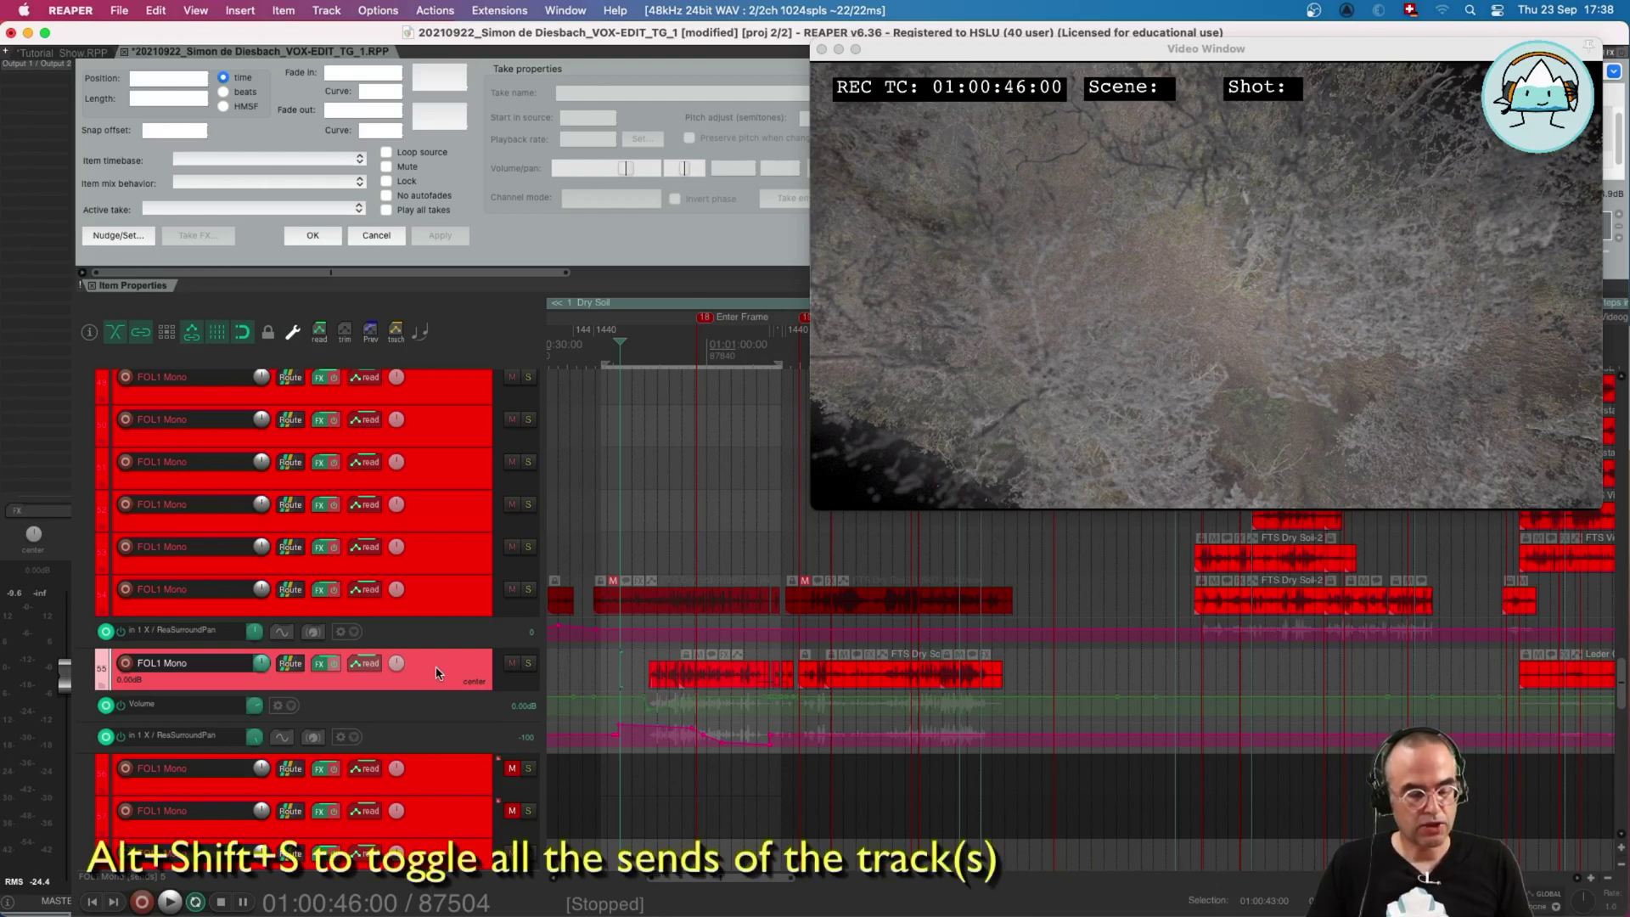
{"action": "key", "text": "alt+shift+s"}
{"action": "scroll", "coordinate": [435, 672], "scroll_direction": "down", "scroll_amount": 3}
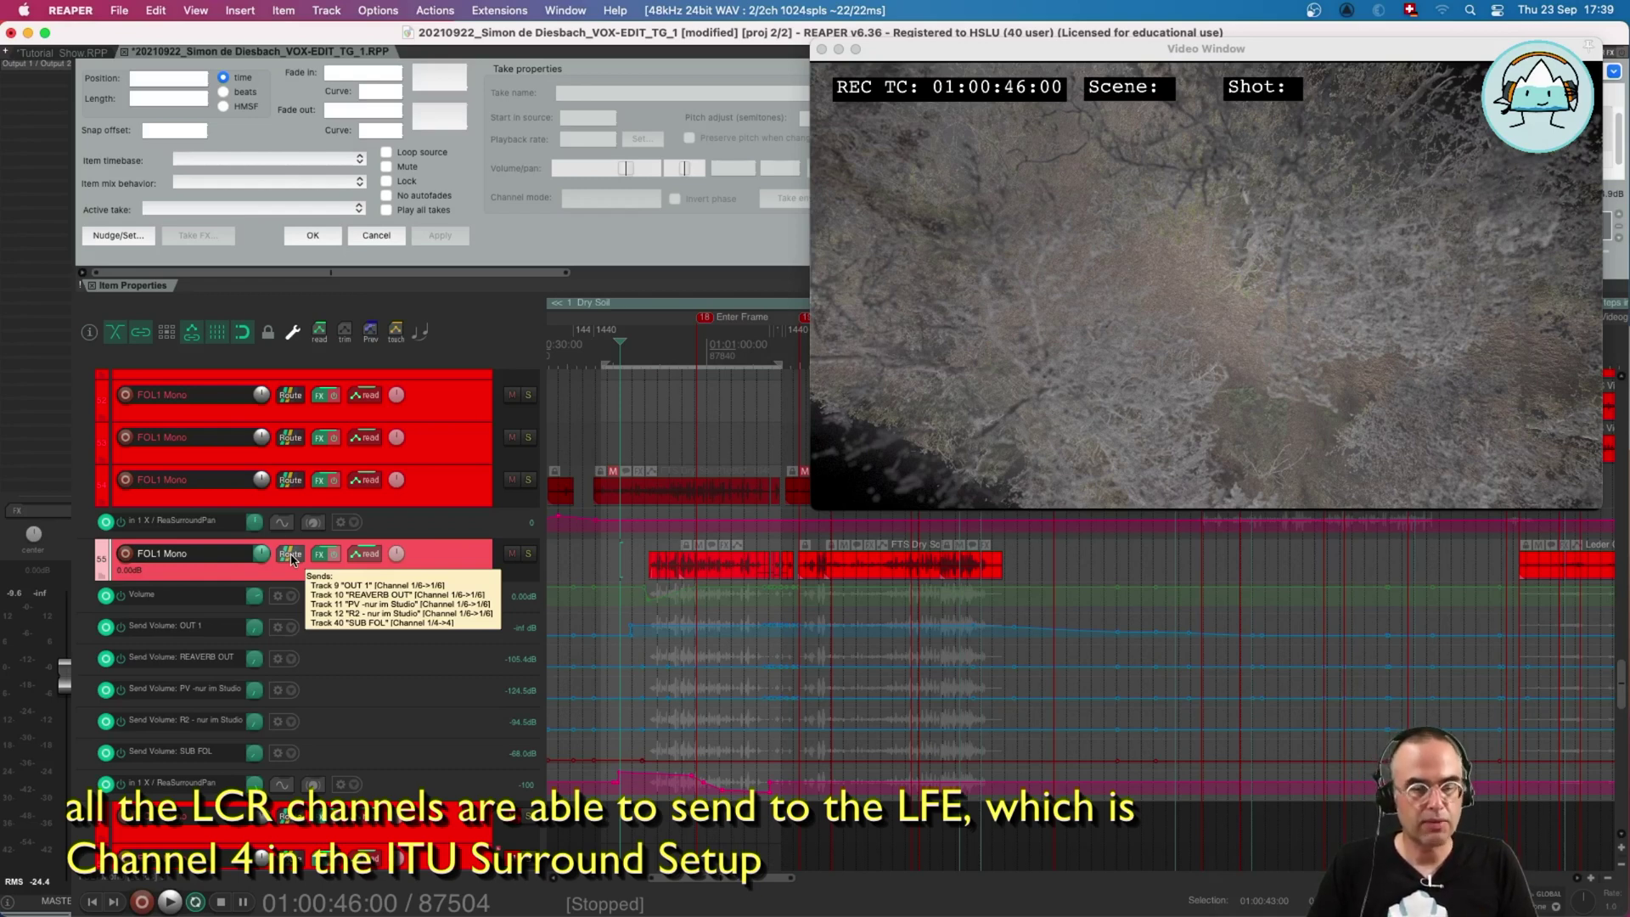
- Over a range from 01:00:50, raise the SUB FOL send envelope to about -11 dB and enlarge its lane
{"action": "left_click", "coordinate": [645, 366]}
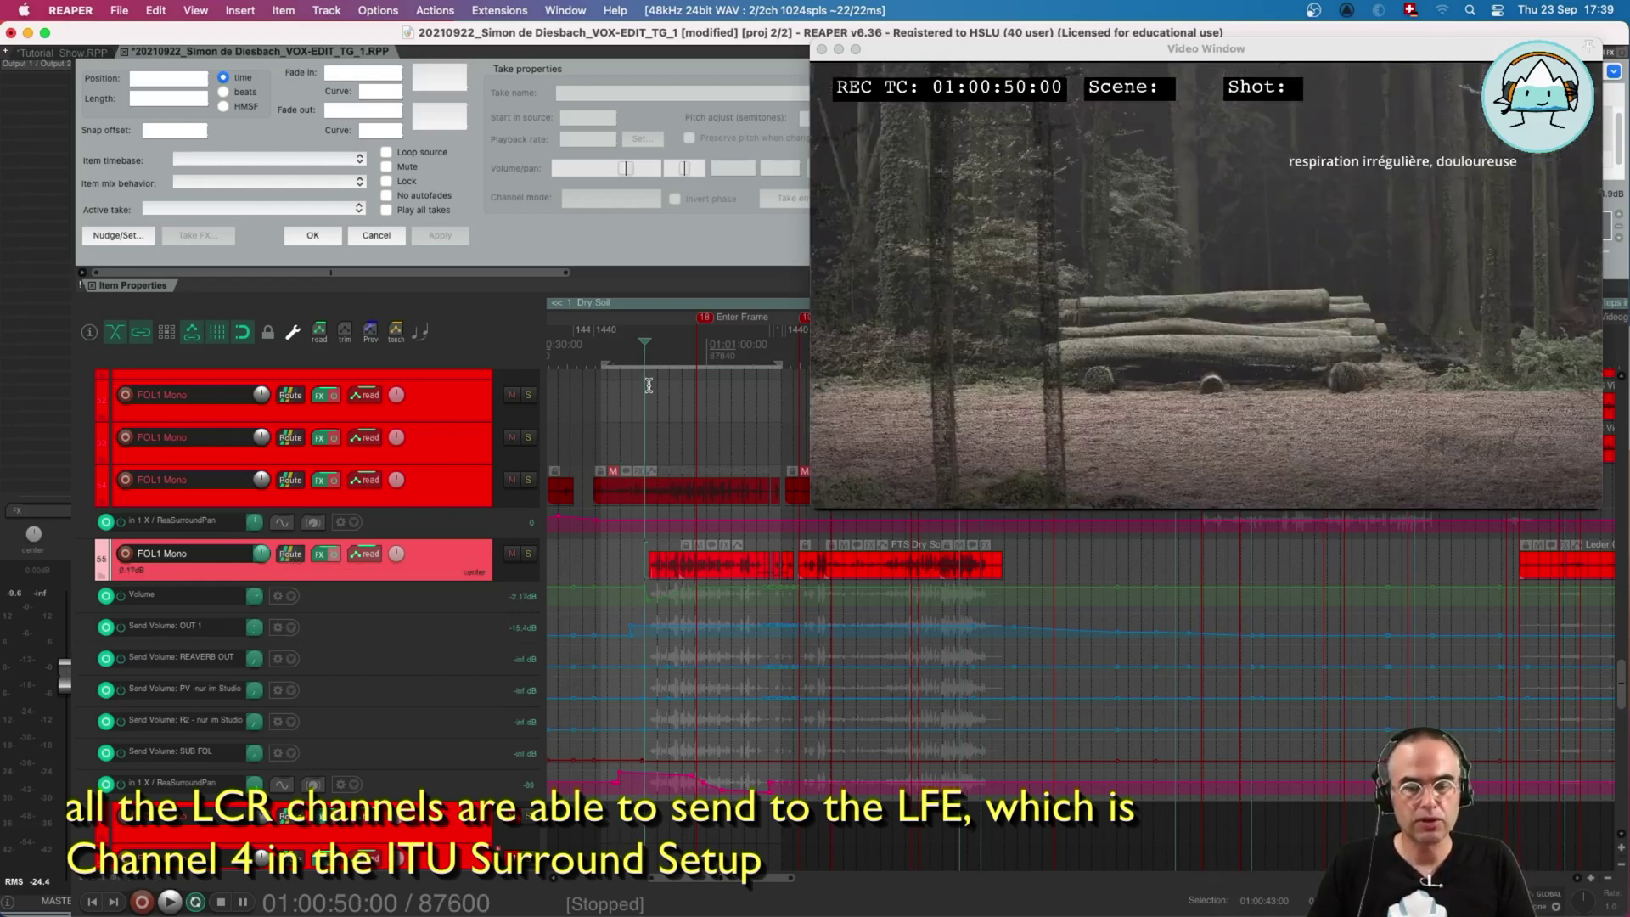
{"action": "left_click_drag", "start_coordinate": [645, 359], "coordinate": [810, 360]}
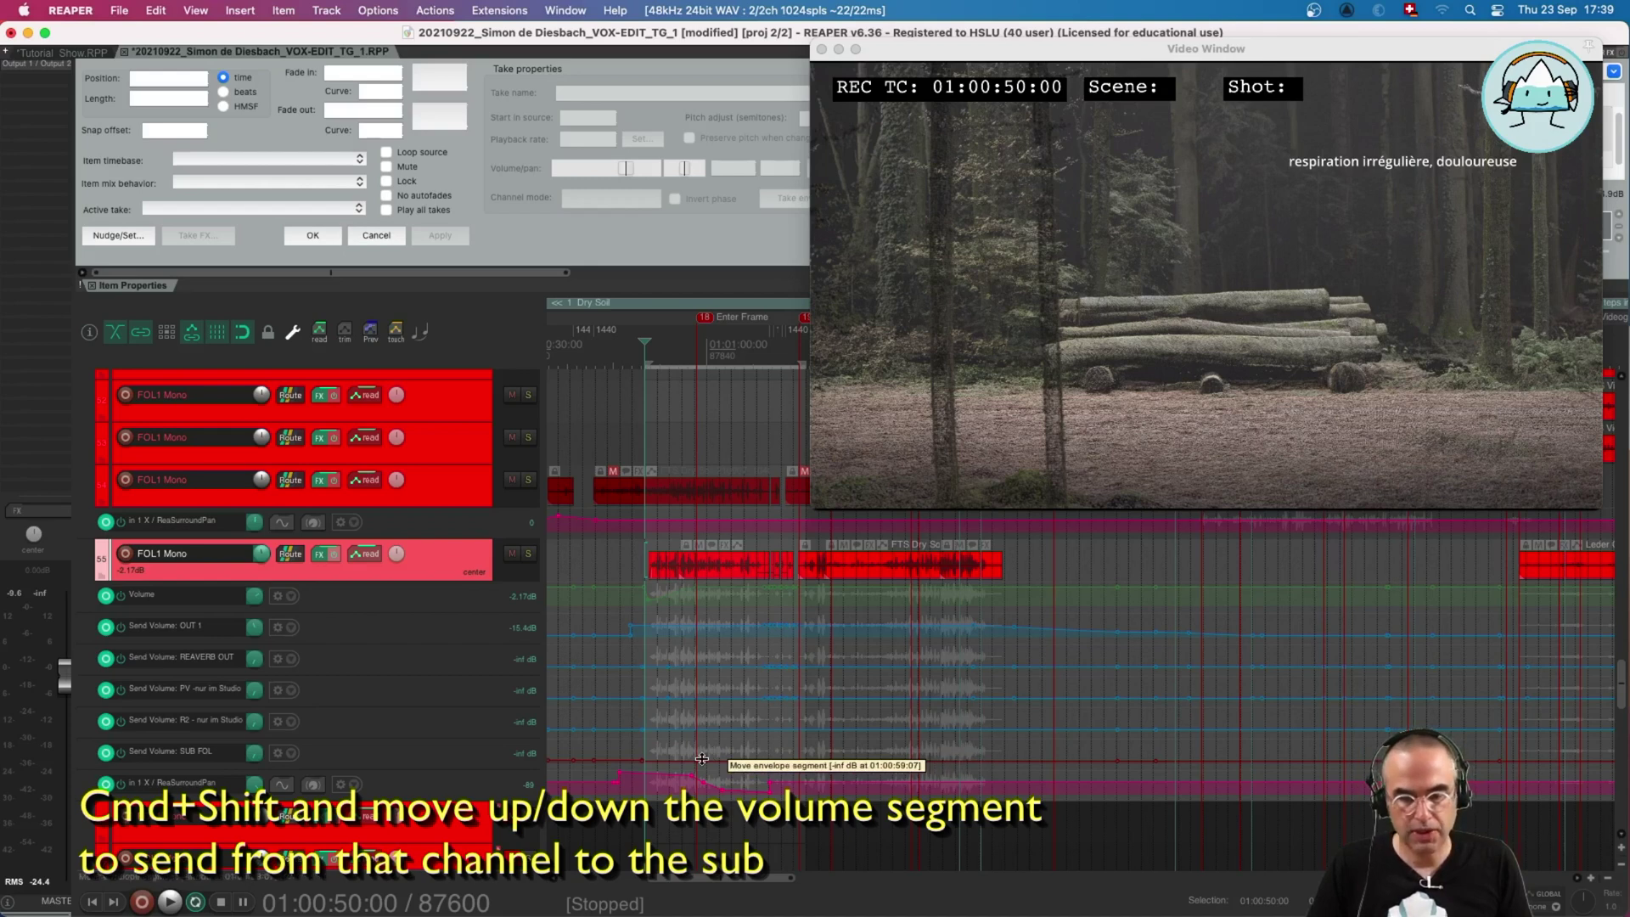
{"action": "left_click_drag", "start_coordinate": [701, 758], "coordinate": [728, 491]}
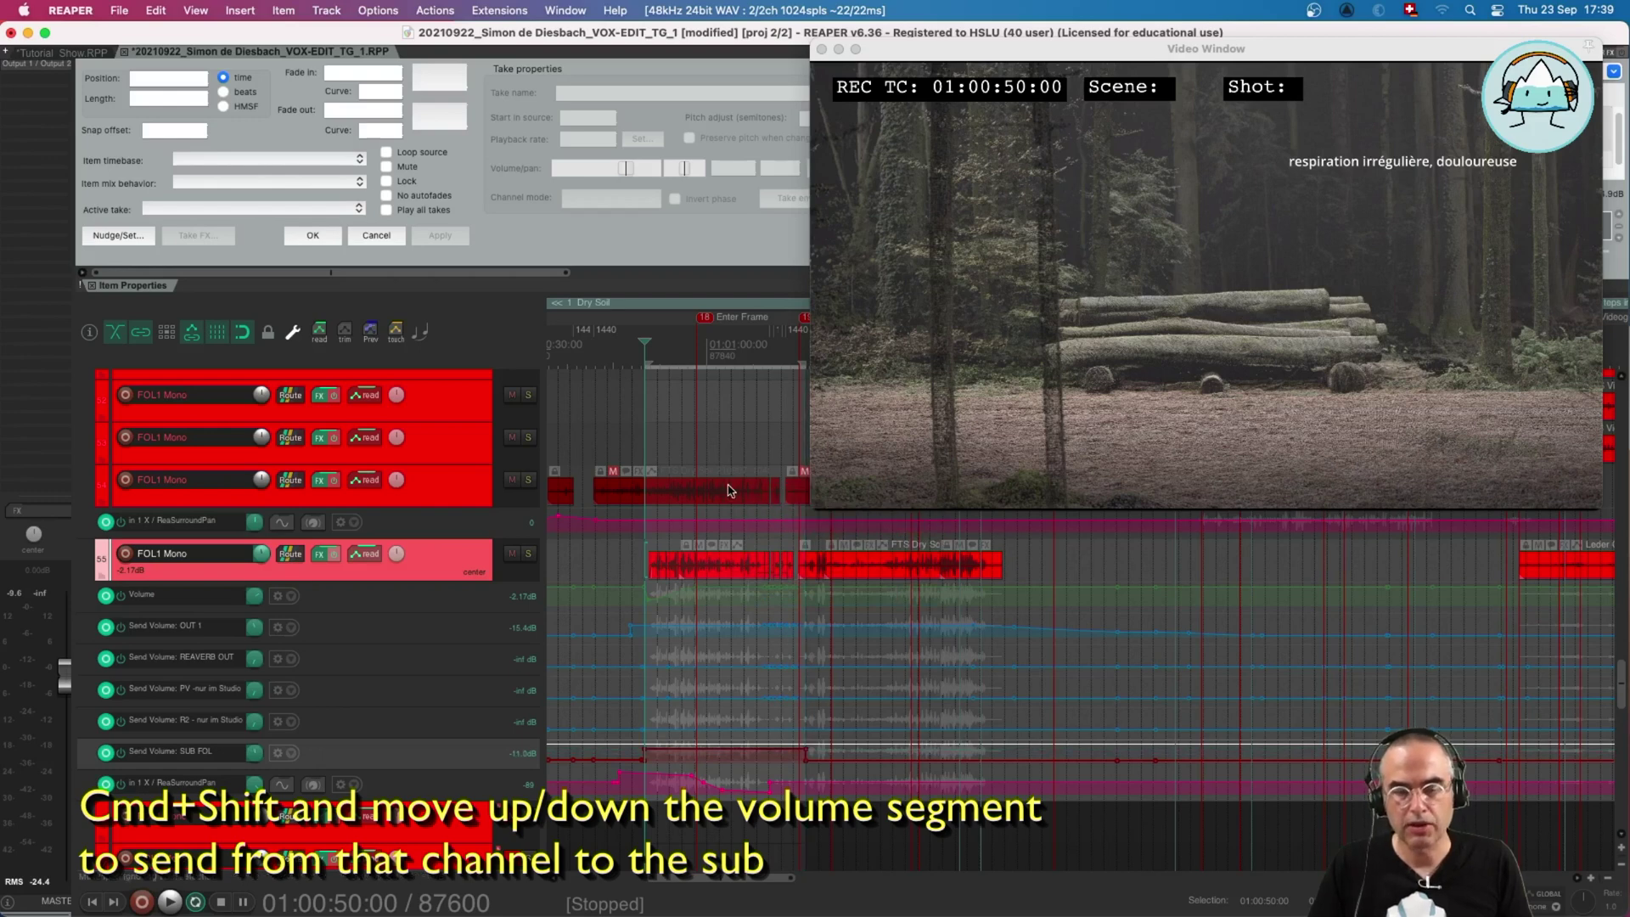
{"action": "left_click_drag", "start_coordinate": [491, 770], "coordinate": [492, 823]}
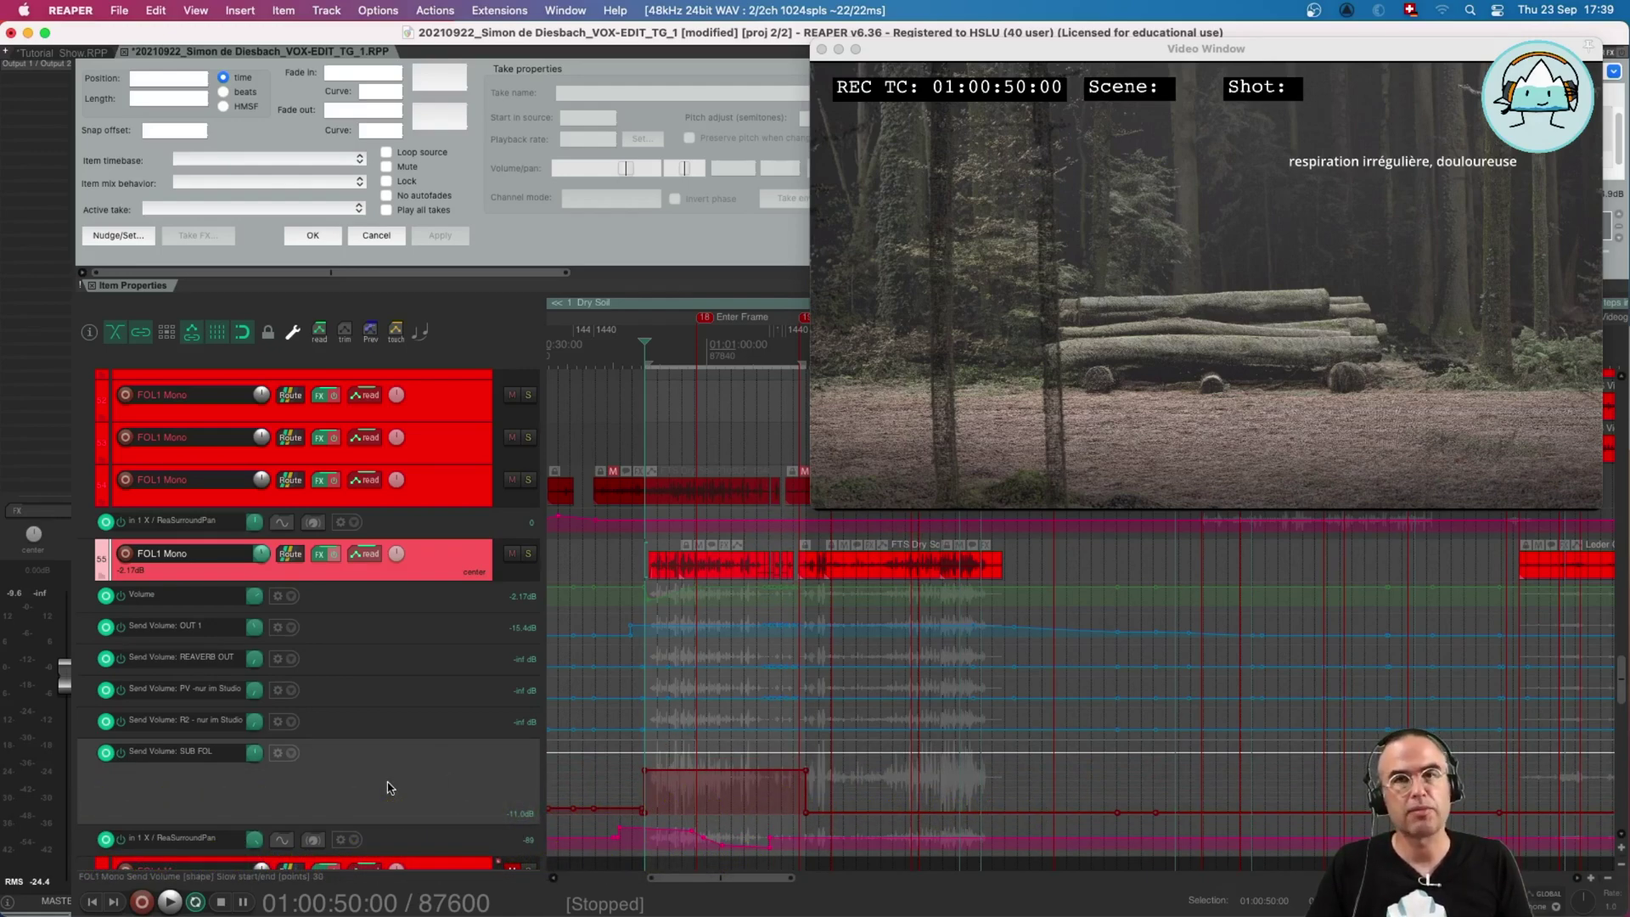
- Solo FOL1 Mono, start playback, and make the SUB FOL bus track 40 taller
{"action": "left_click", "coordinate": [528, 553]}
{"action": "key", "text": "space"}
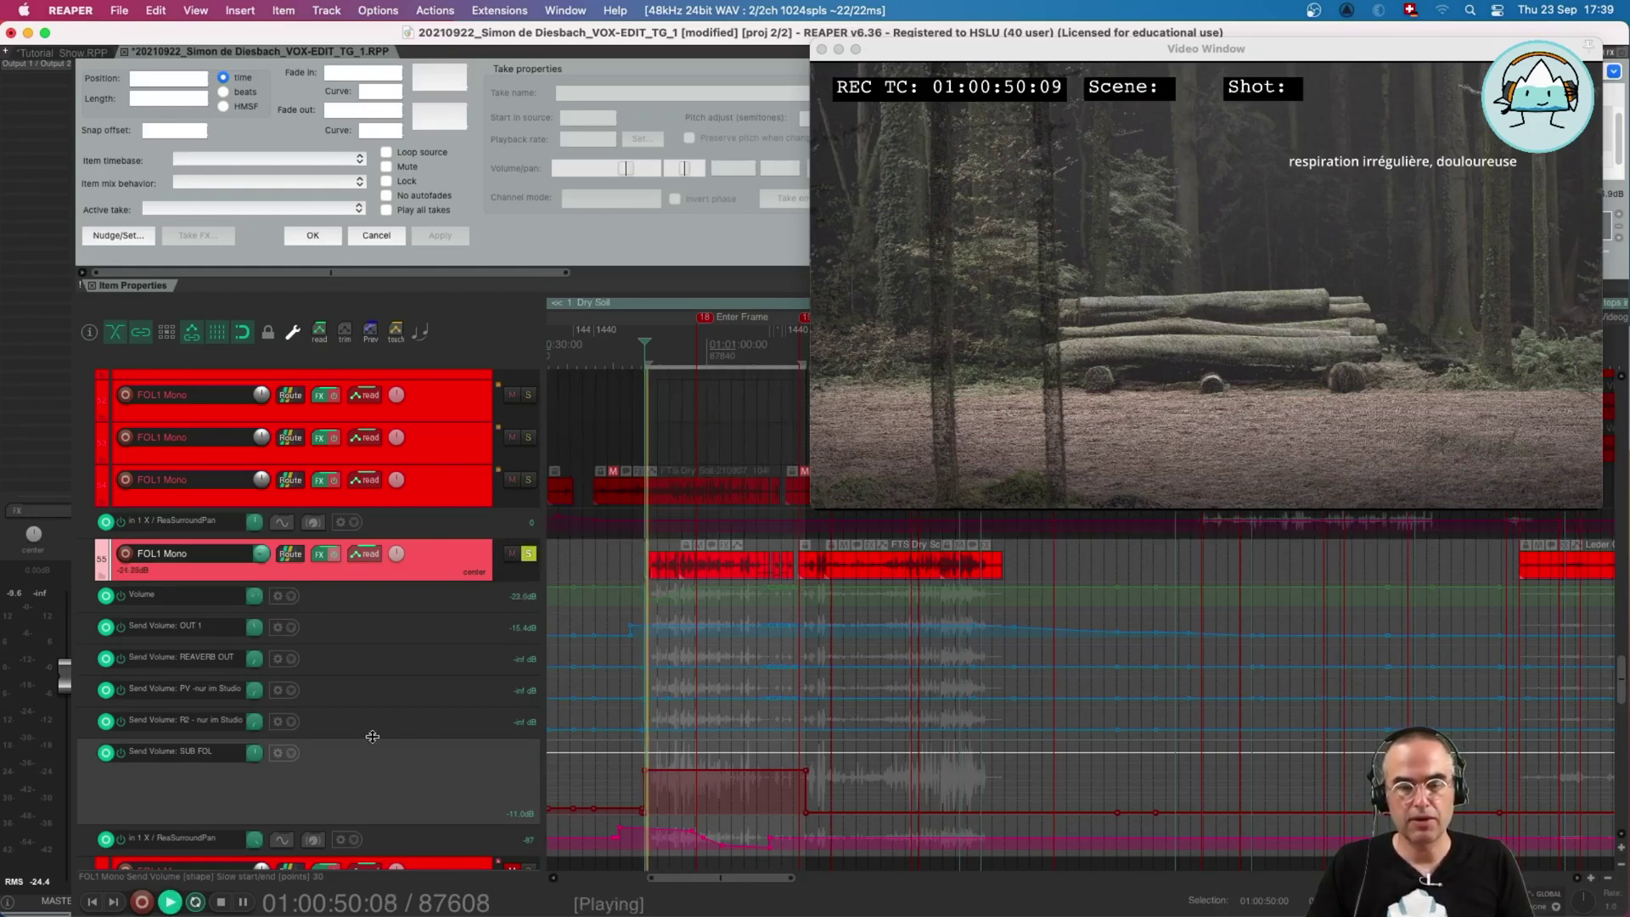
{"action": "scroll", "coordinate": [371, 735], "scroll_direction": "up", "scroll_amount": 8}
{"action": "scroll", "coordinate": [372, 736], "scroll_direction": "up", "scroll_amount": 5}
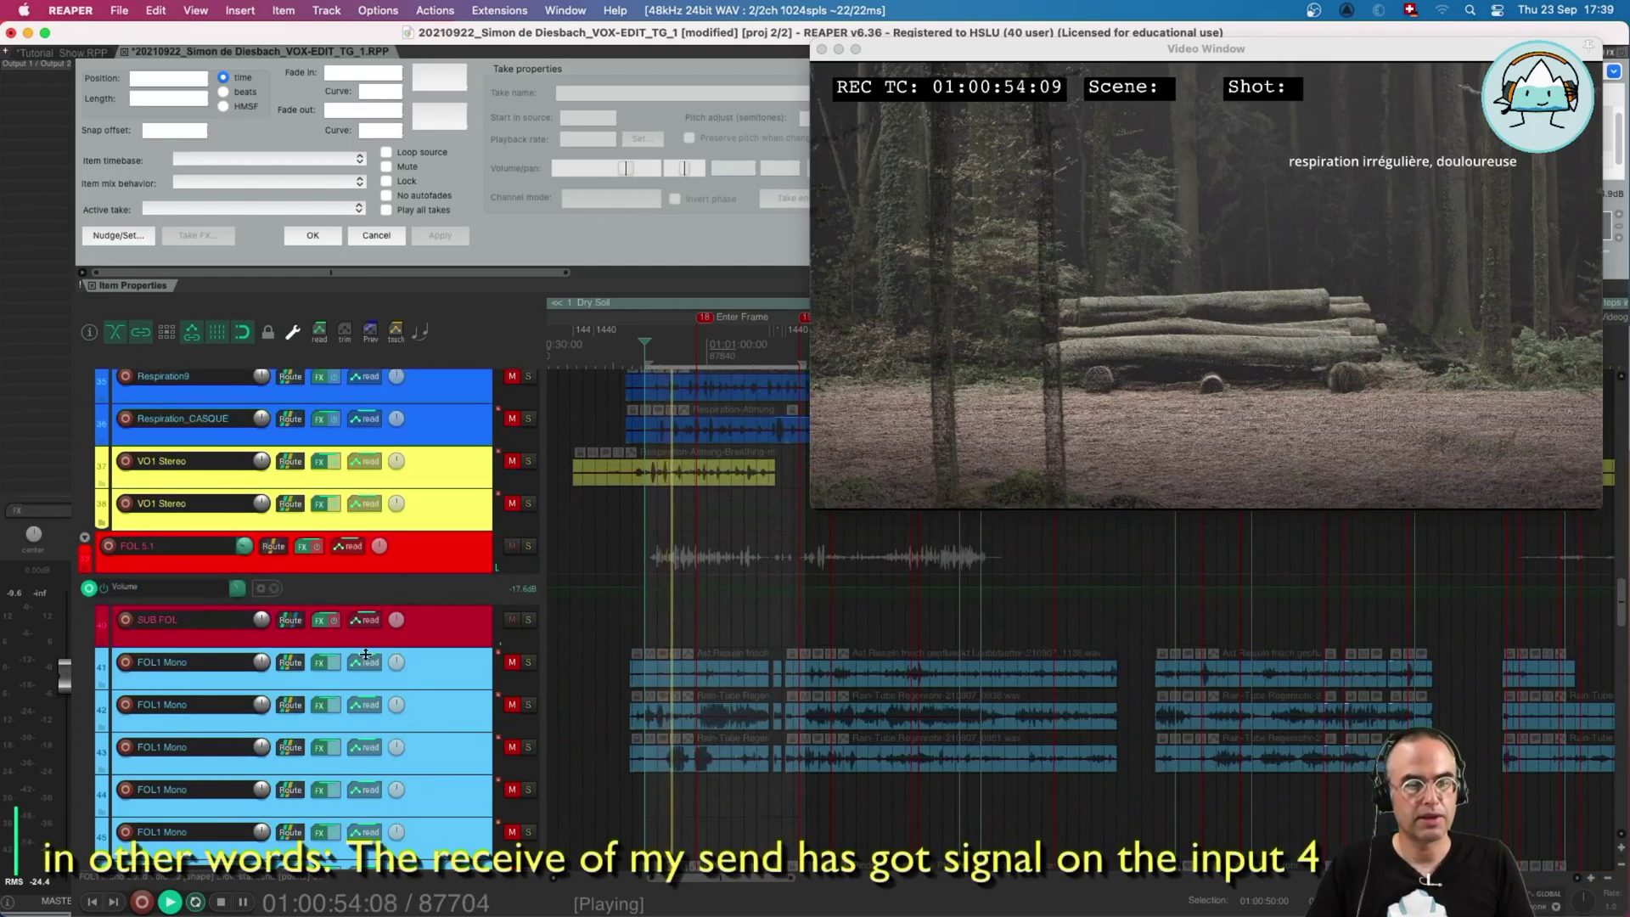
{"action": "left_click_drag", "start_coordinate": [367, 645], "coordinate": [479, 761]}
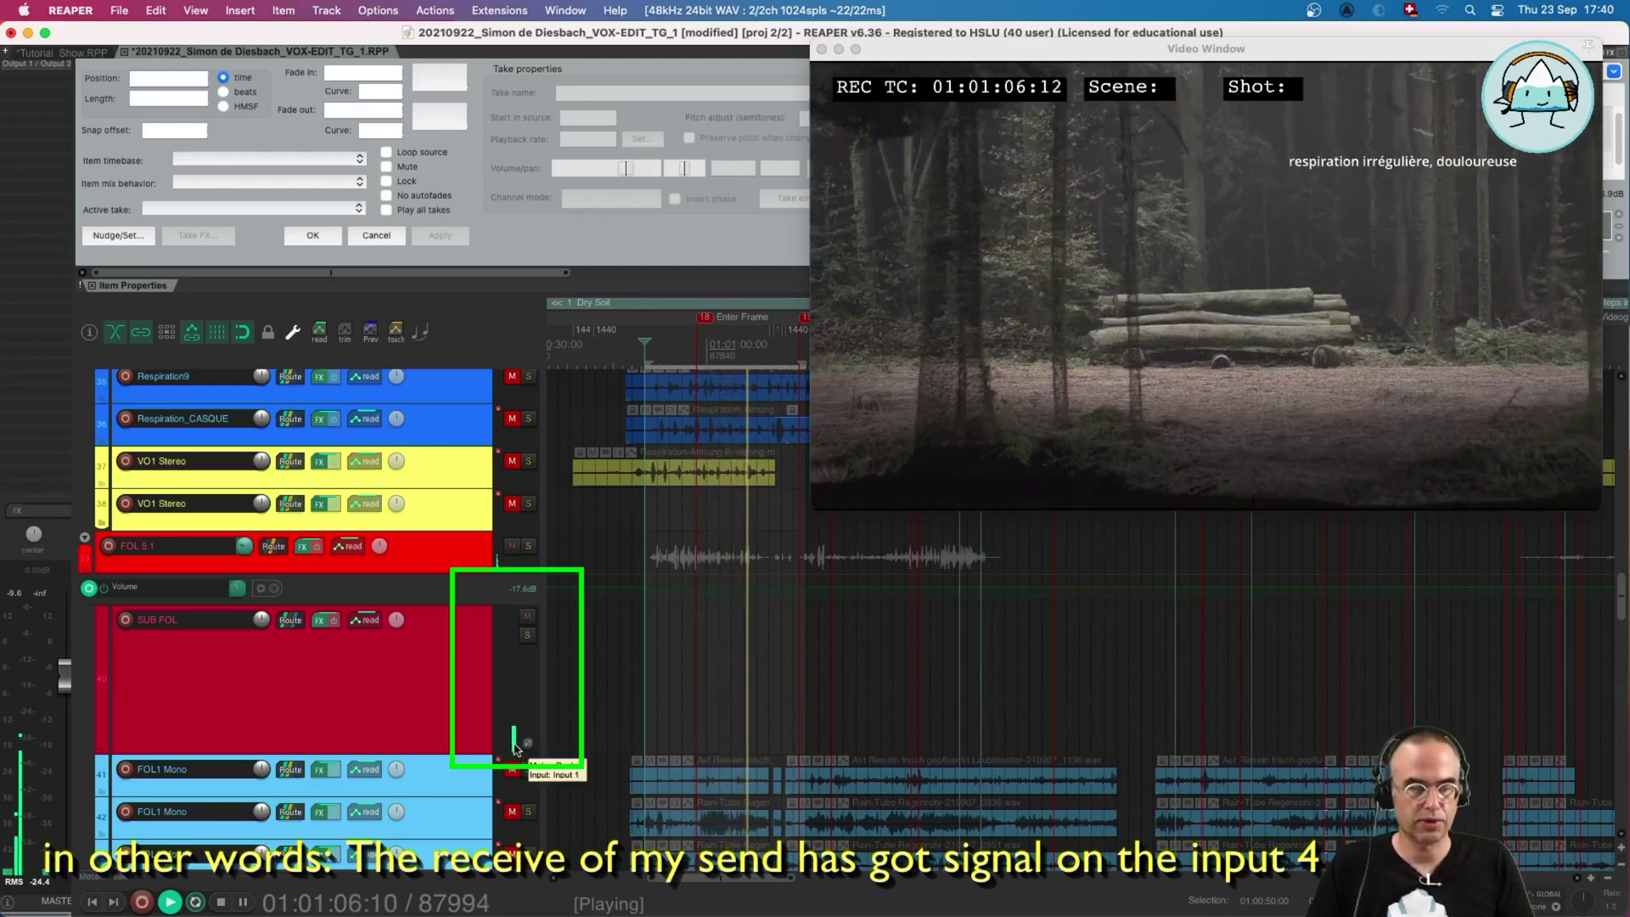
- Open the SUB FOL FX chain, inspect the Limiter's pin routing, then return to its parameters
{"action": "left_click", "coordinate": [319, 621]}
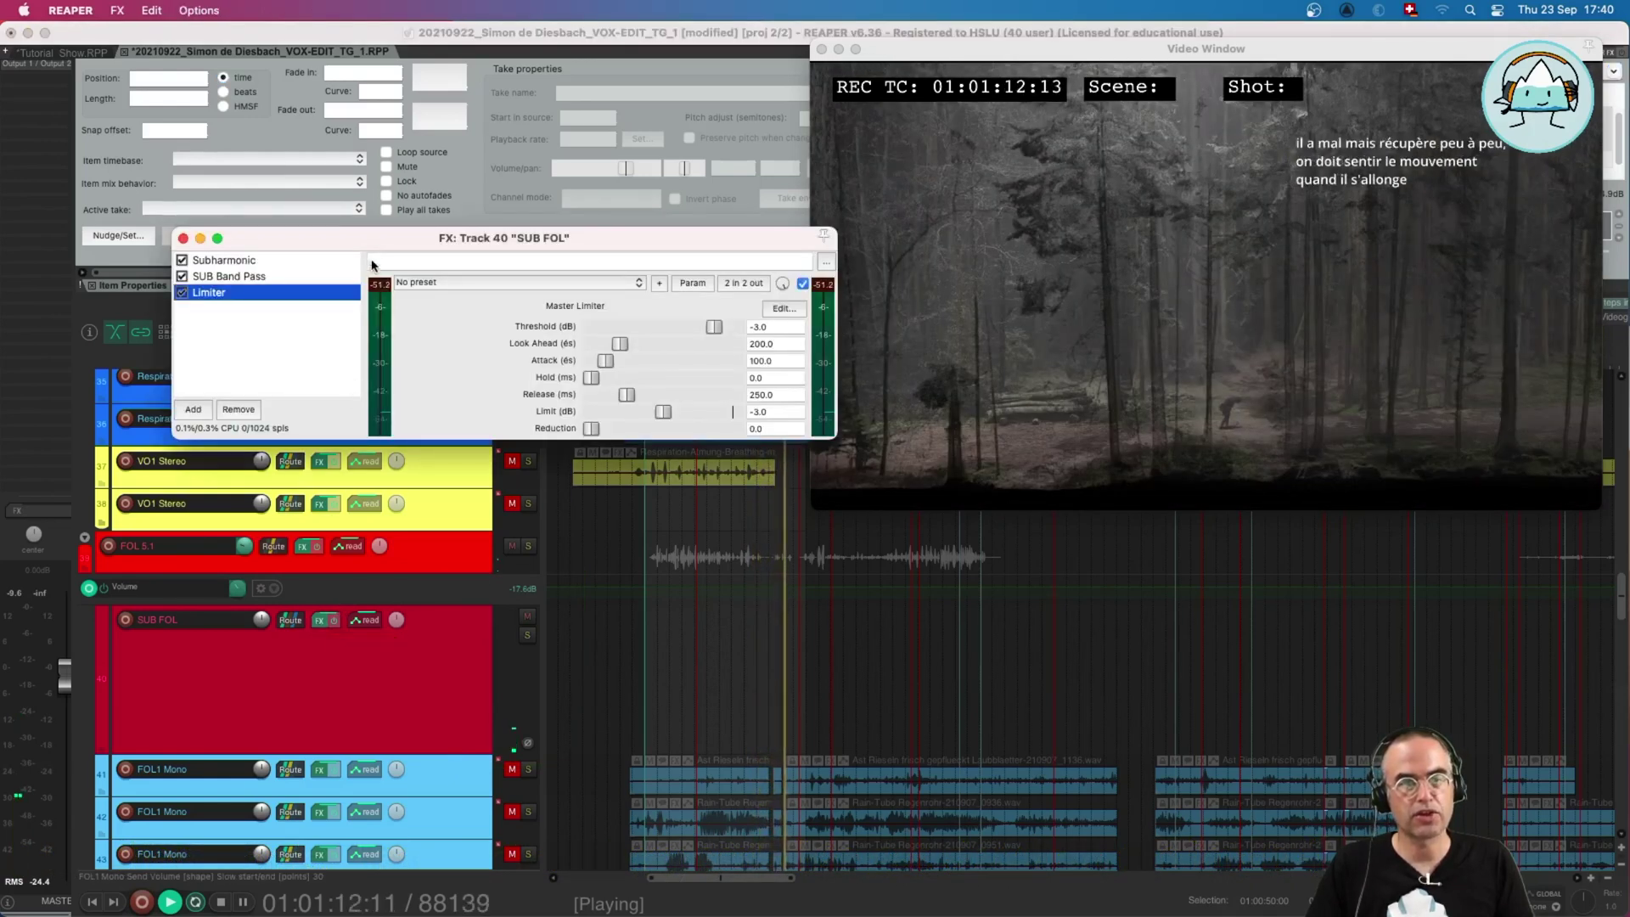
{"action": "left_click_drag", "start_coordinate": [373, 238], "coordinate": [312, 162]}
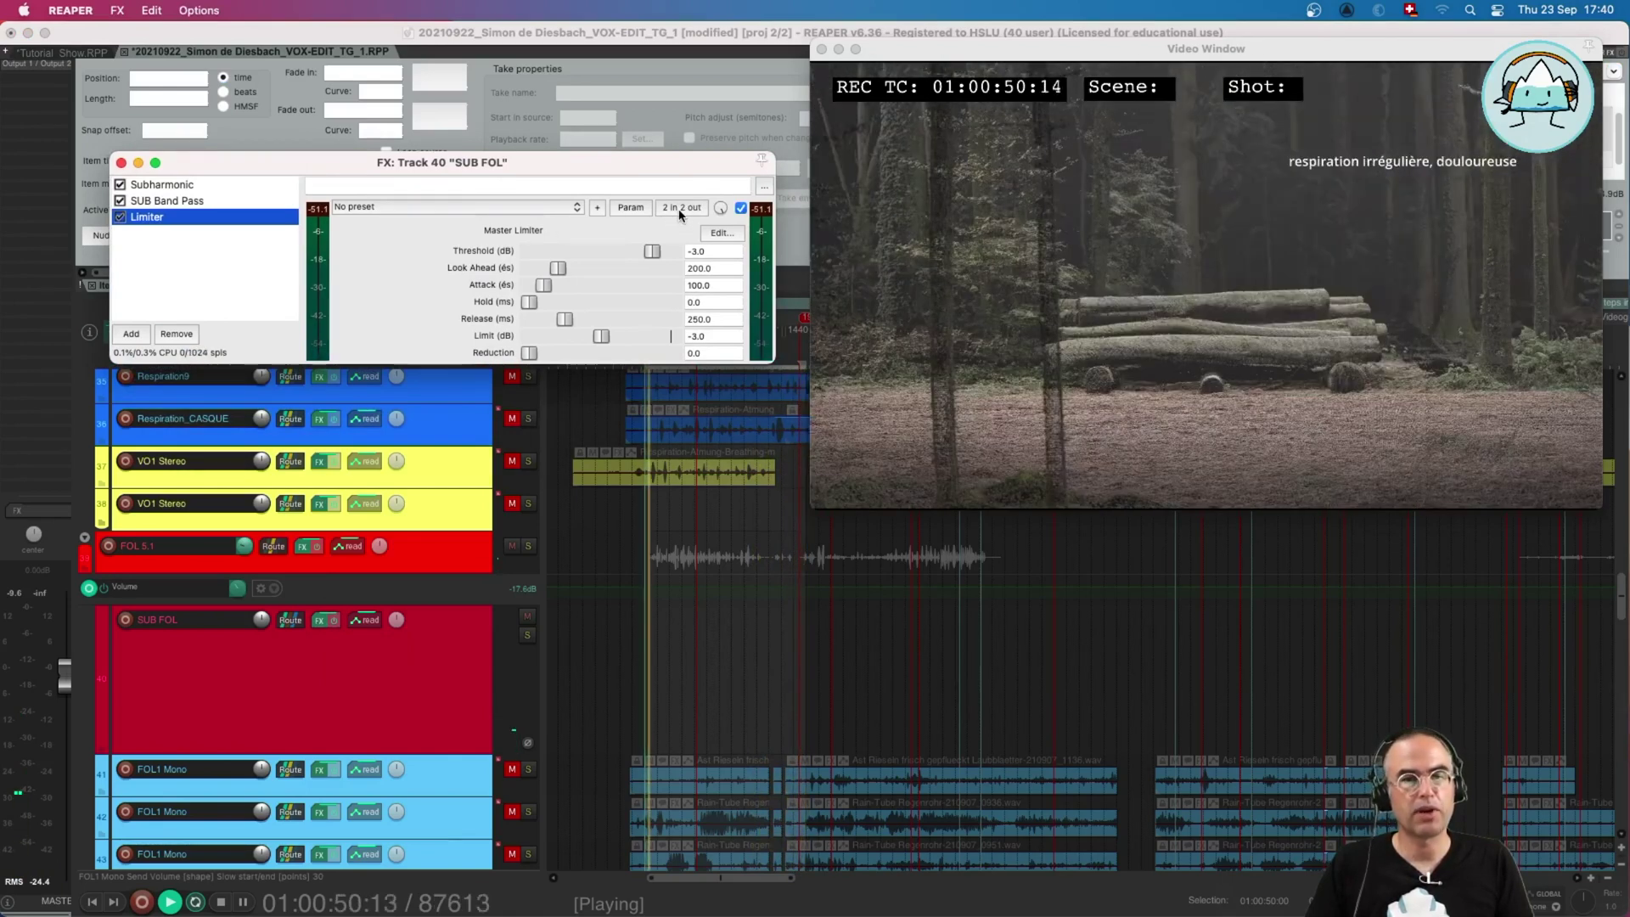
{"action": "left_click", "coordinate": [681, 211]}
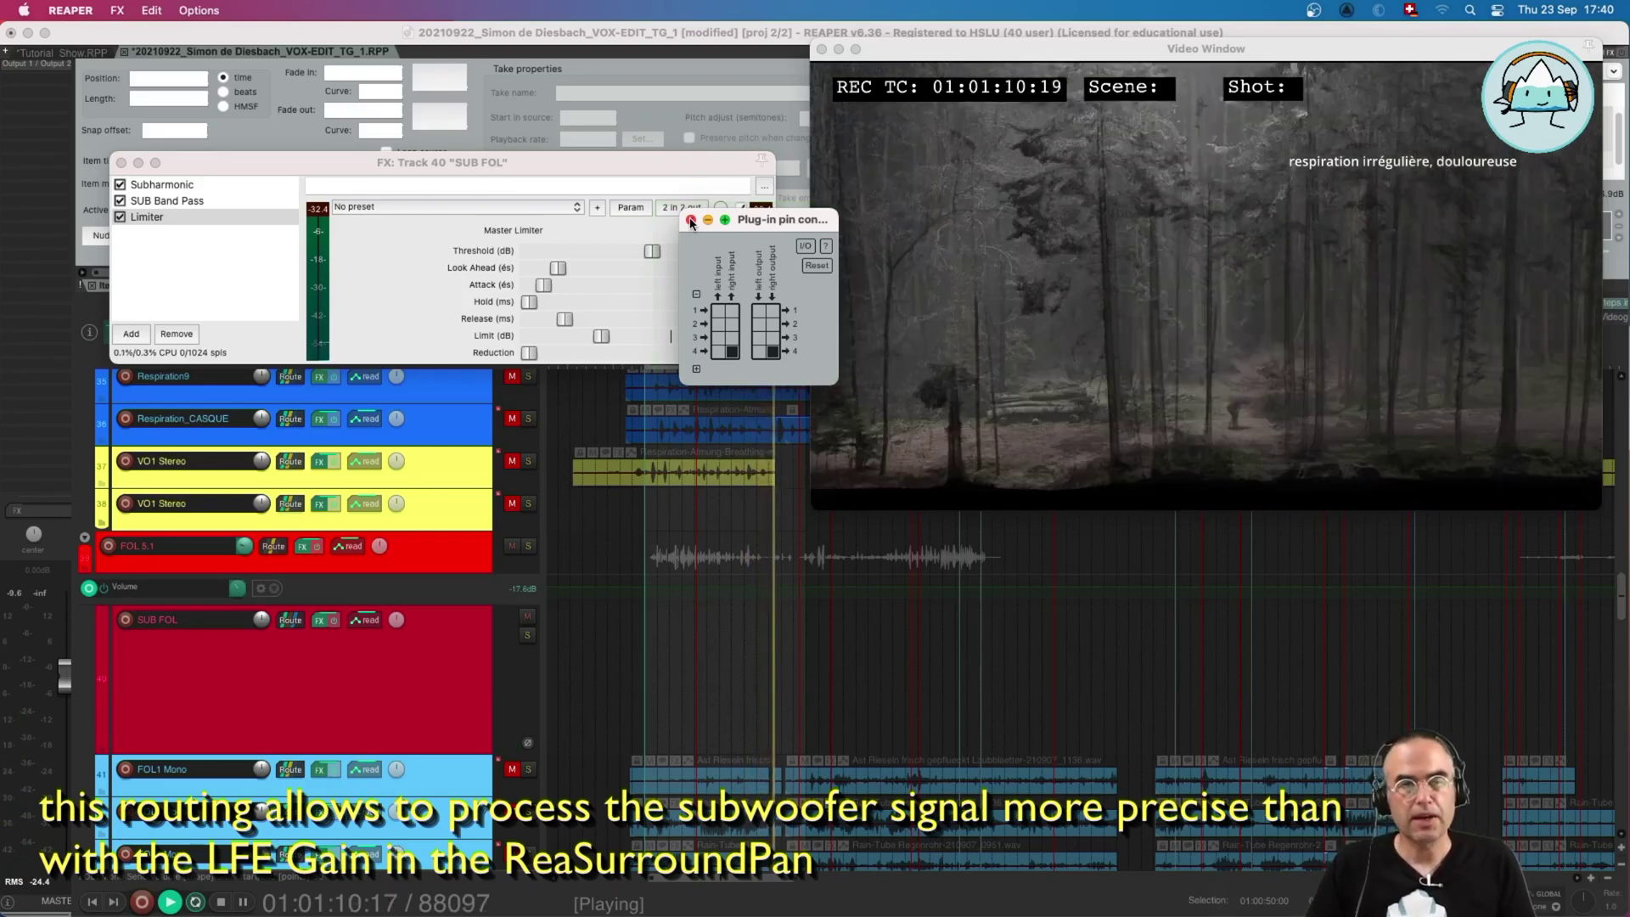
{"action": "left_click", "coordinate": [691, 221]}
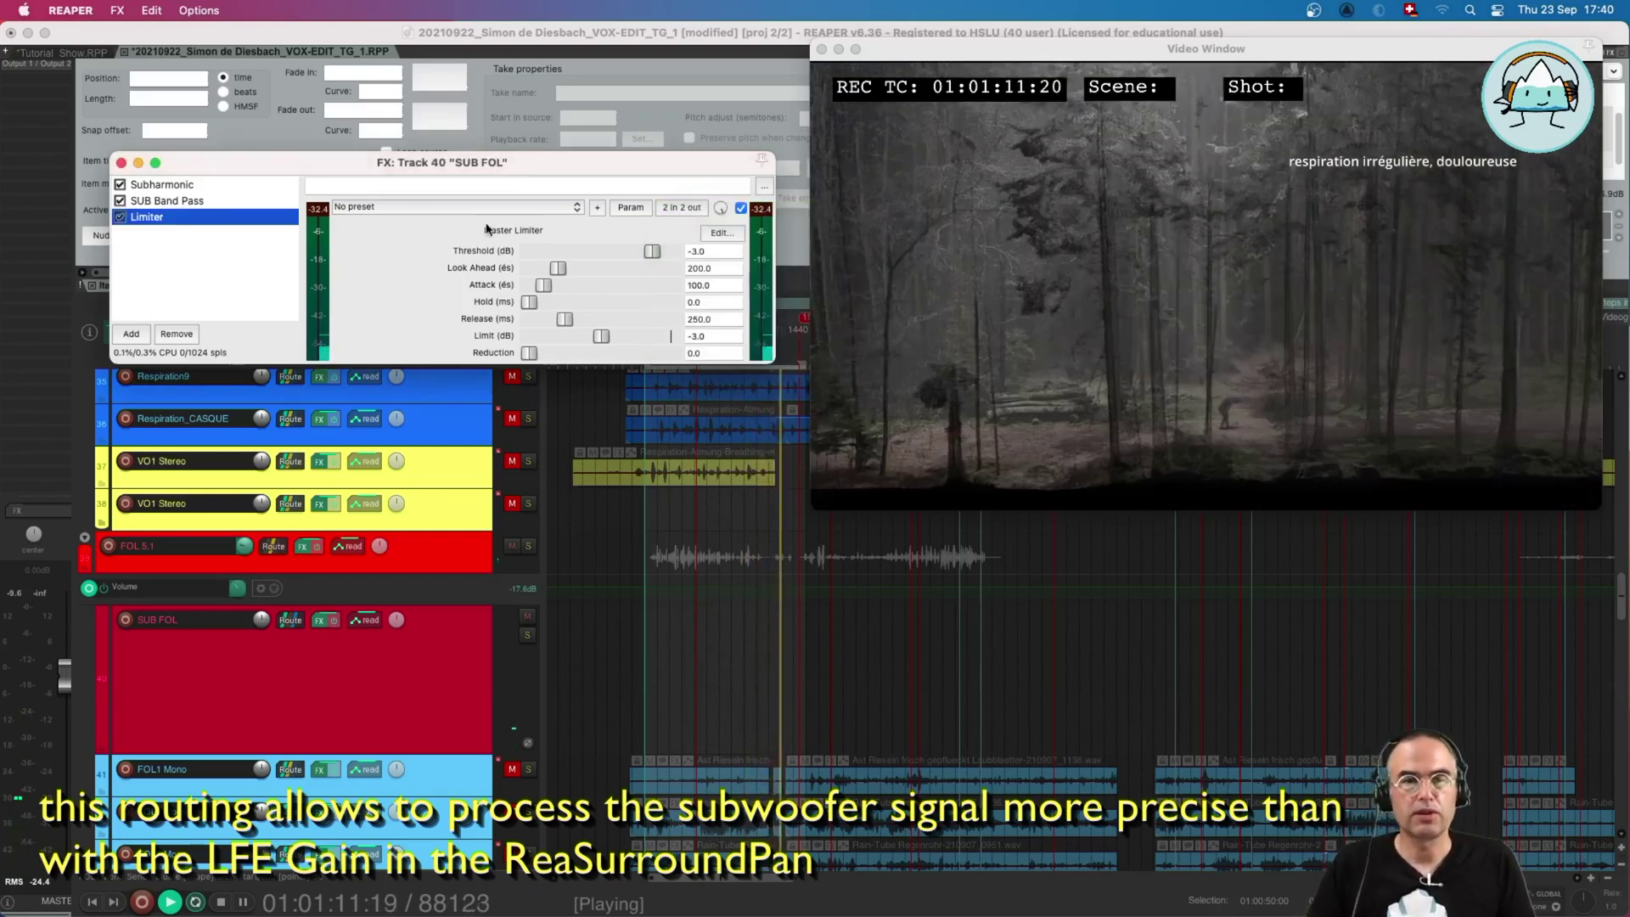
- Tune the SUB FOL Subharmonic to 71 Hz with a 7.6 dB boost, then display SUB Band Pass
{"action": "left_click", "coordinate": [165, 184]}
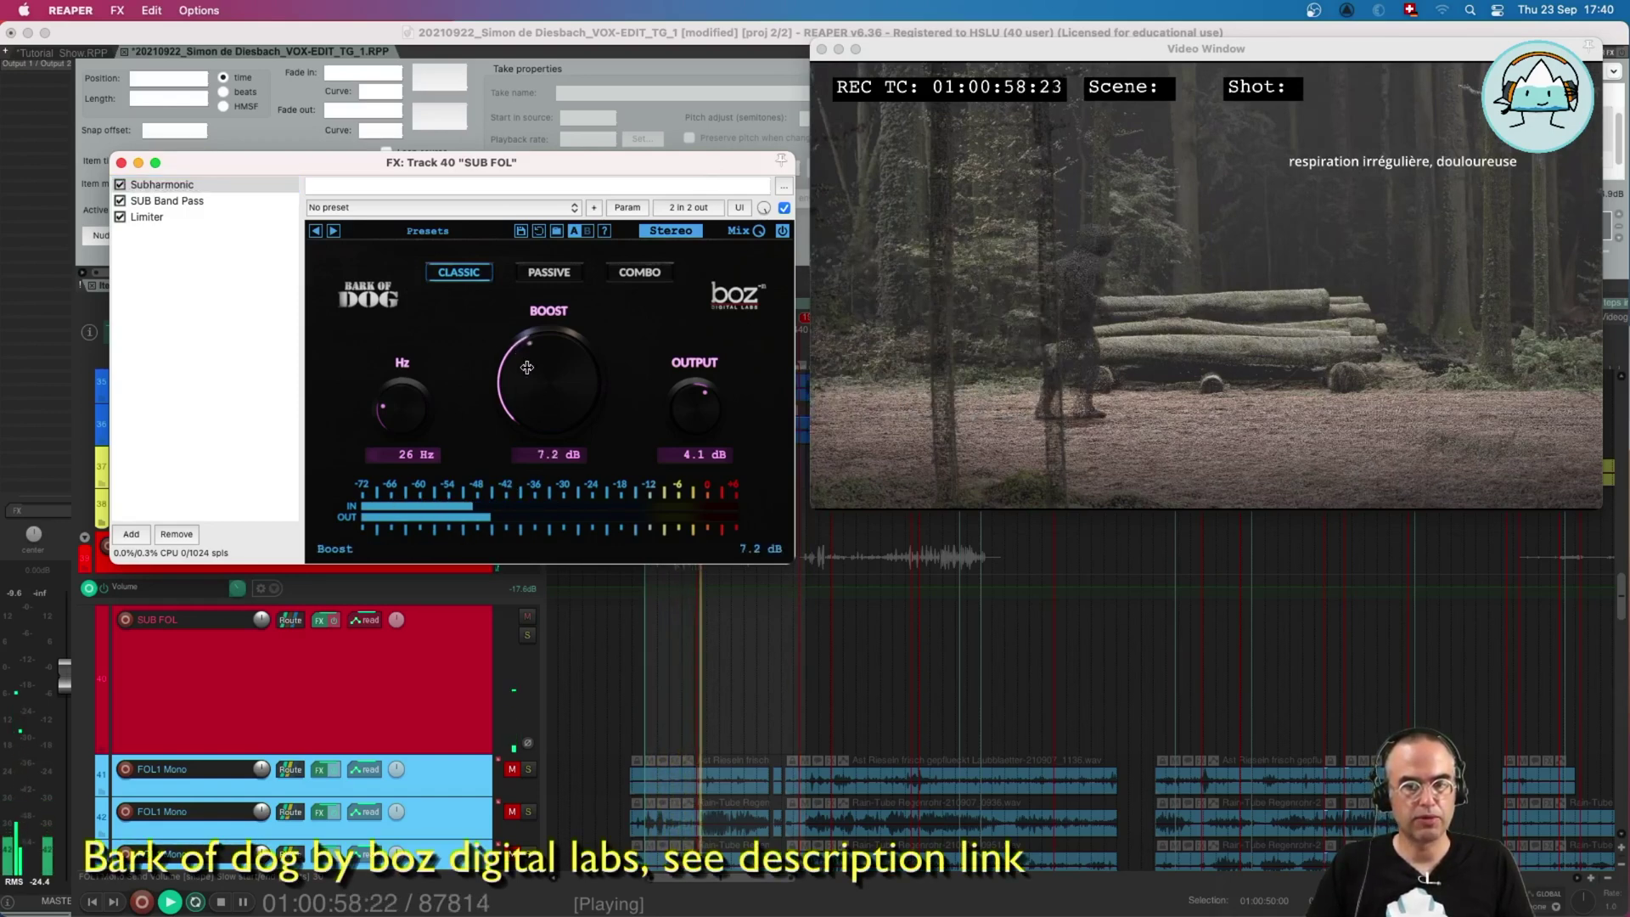
{"action": "left_click_drag", "start_coordinate": [527, 366], "coordinate": [535, 421]}
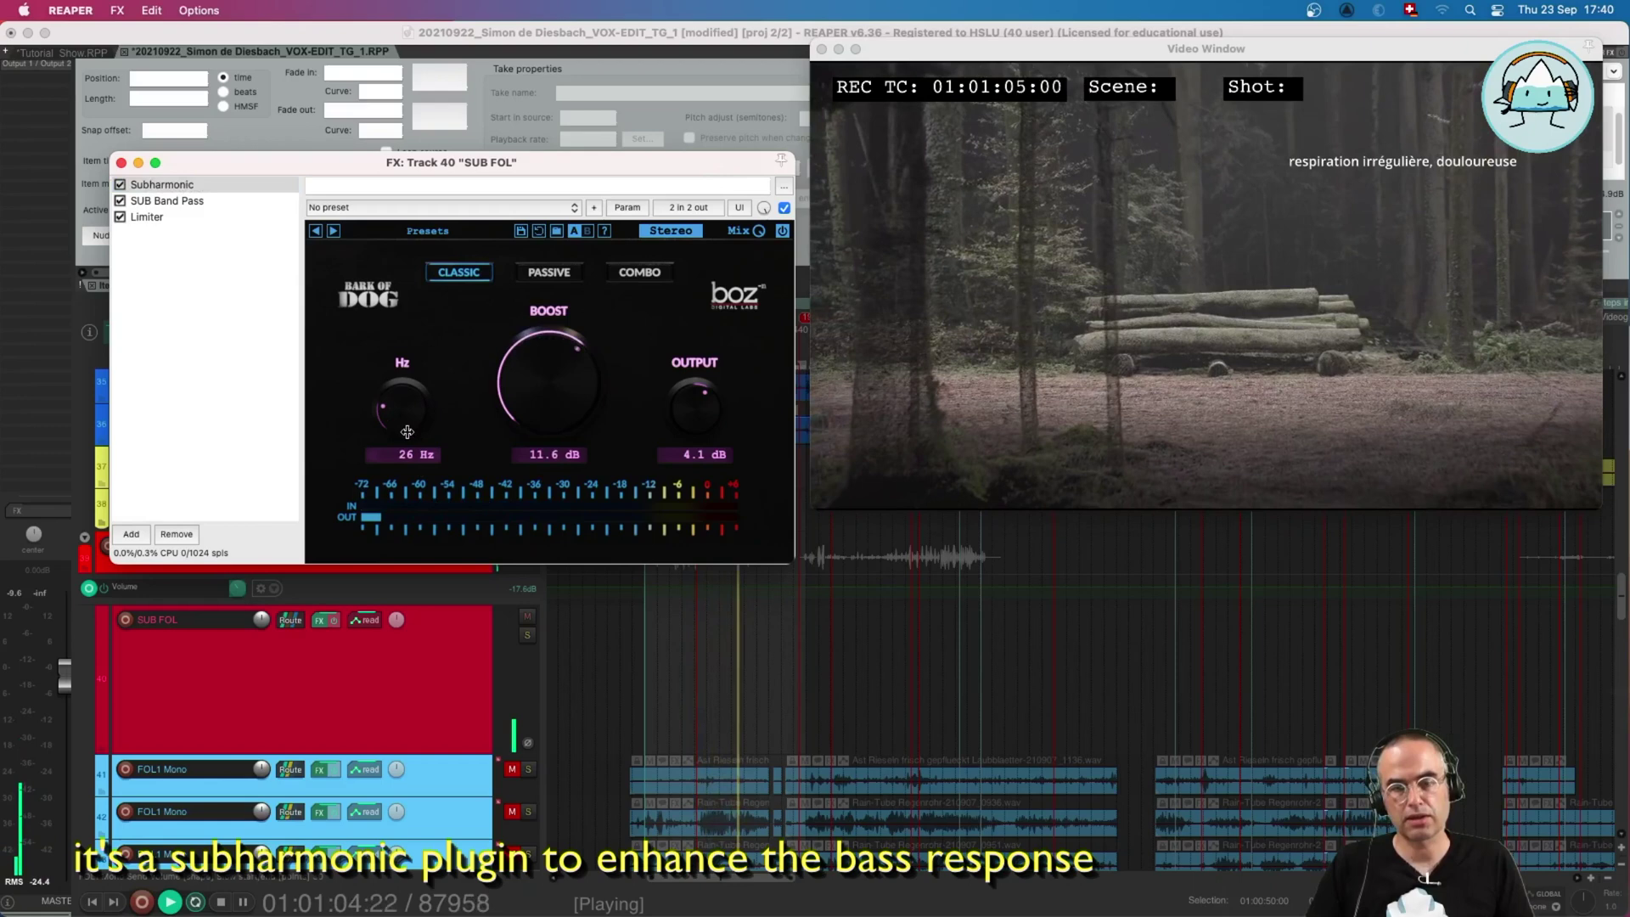
{"action": "mouse_move", "coordinate": [391, 417]}
{"action": "left_click_drag", "start_coordinate": [390, 417], "coordinate": [397, 295]}
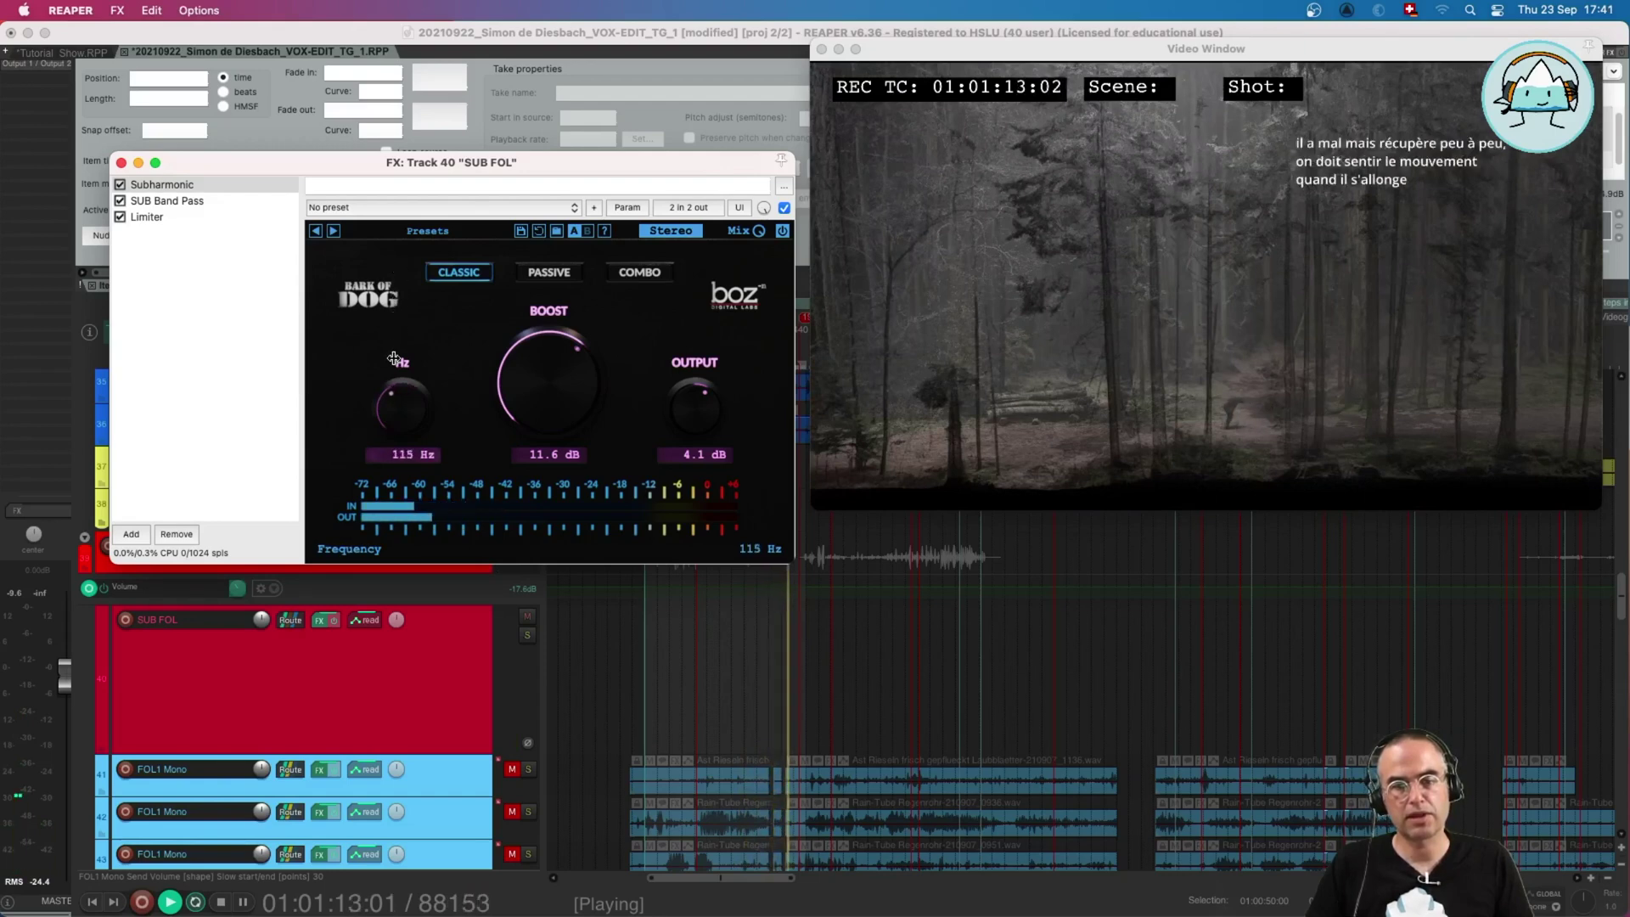
{"action": "left_click_drag", "start_coordinate": [392, 363], "coordinate": [393, 350]}
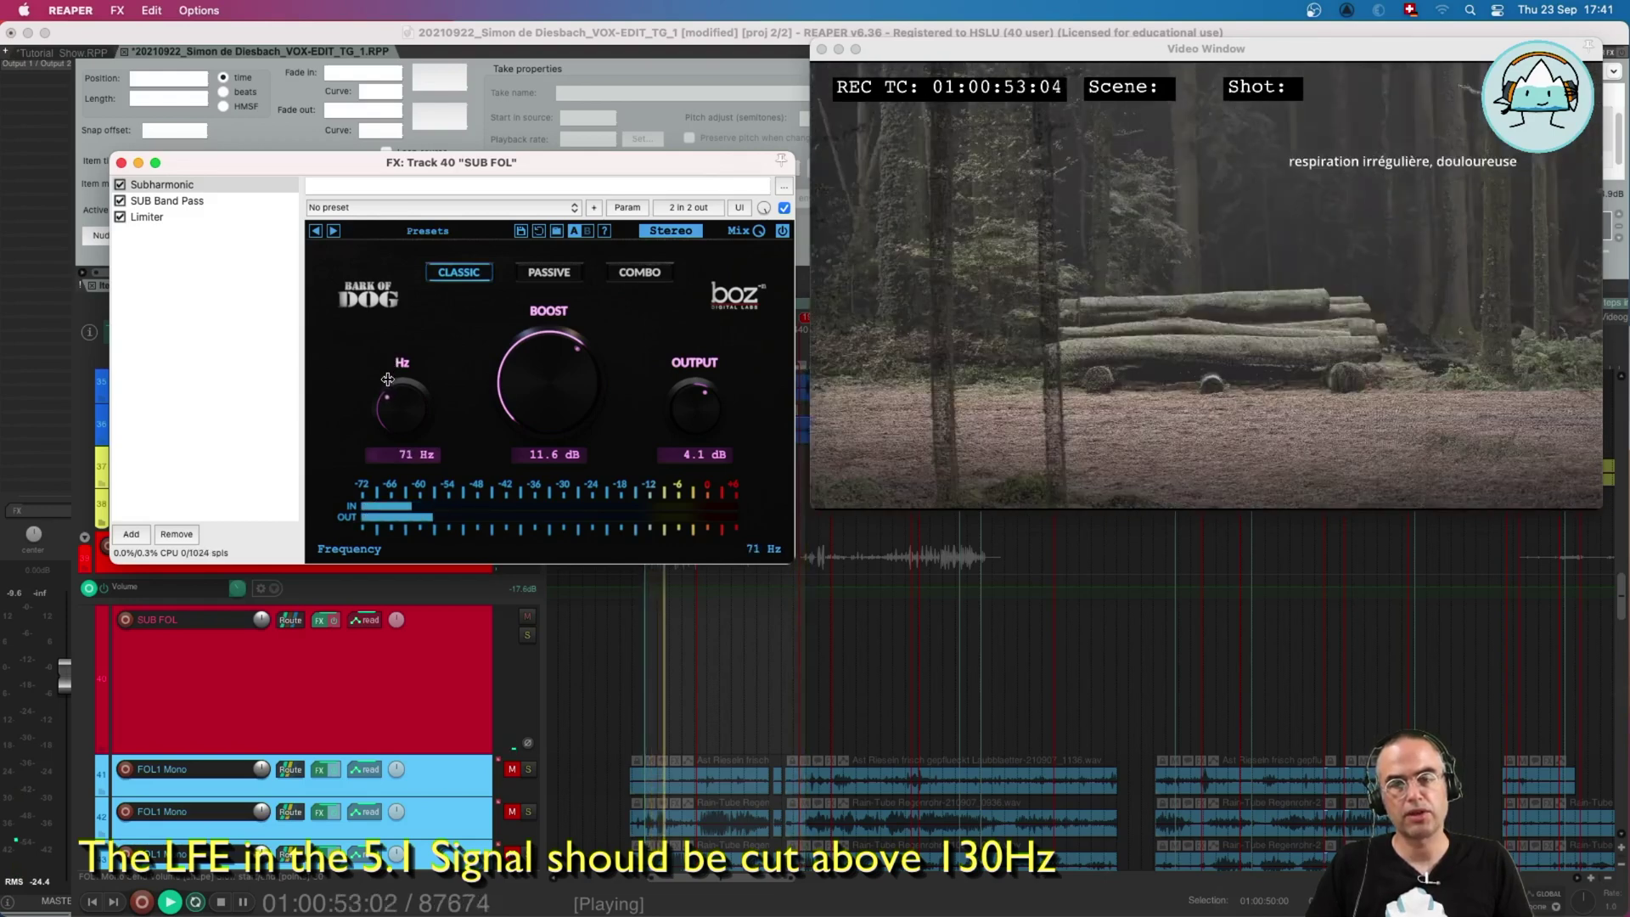
{"action": "left_click_drag", "start_coordinate": [516, 413], "coordinate": [515, 433]}
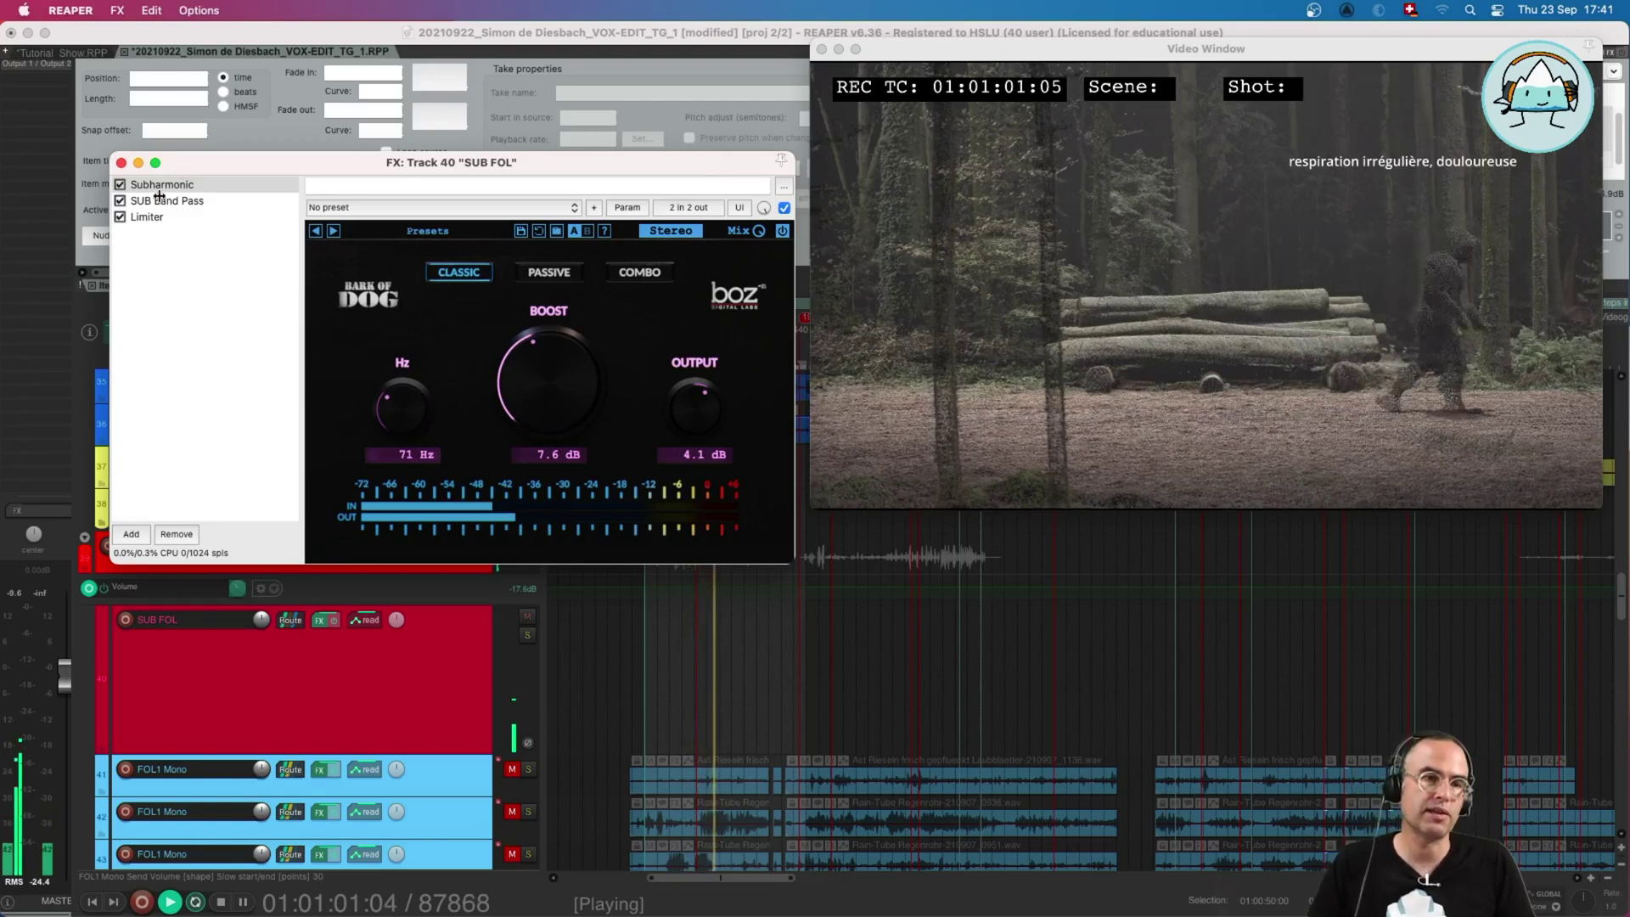
{"action": "left_click", "coordinate": [239, 203]}
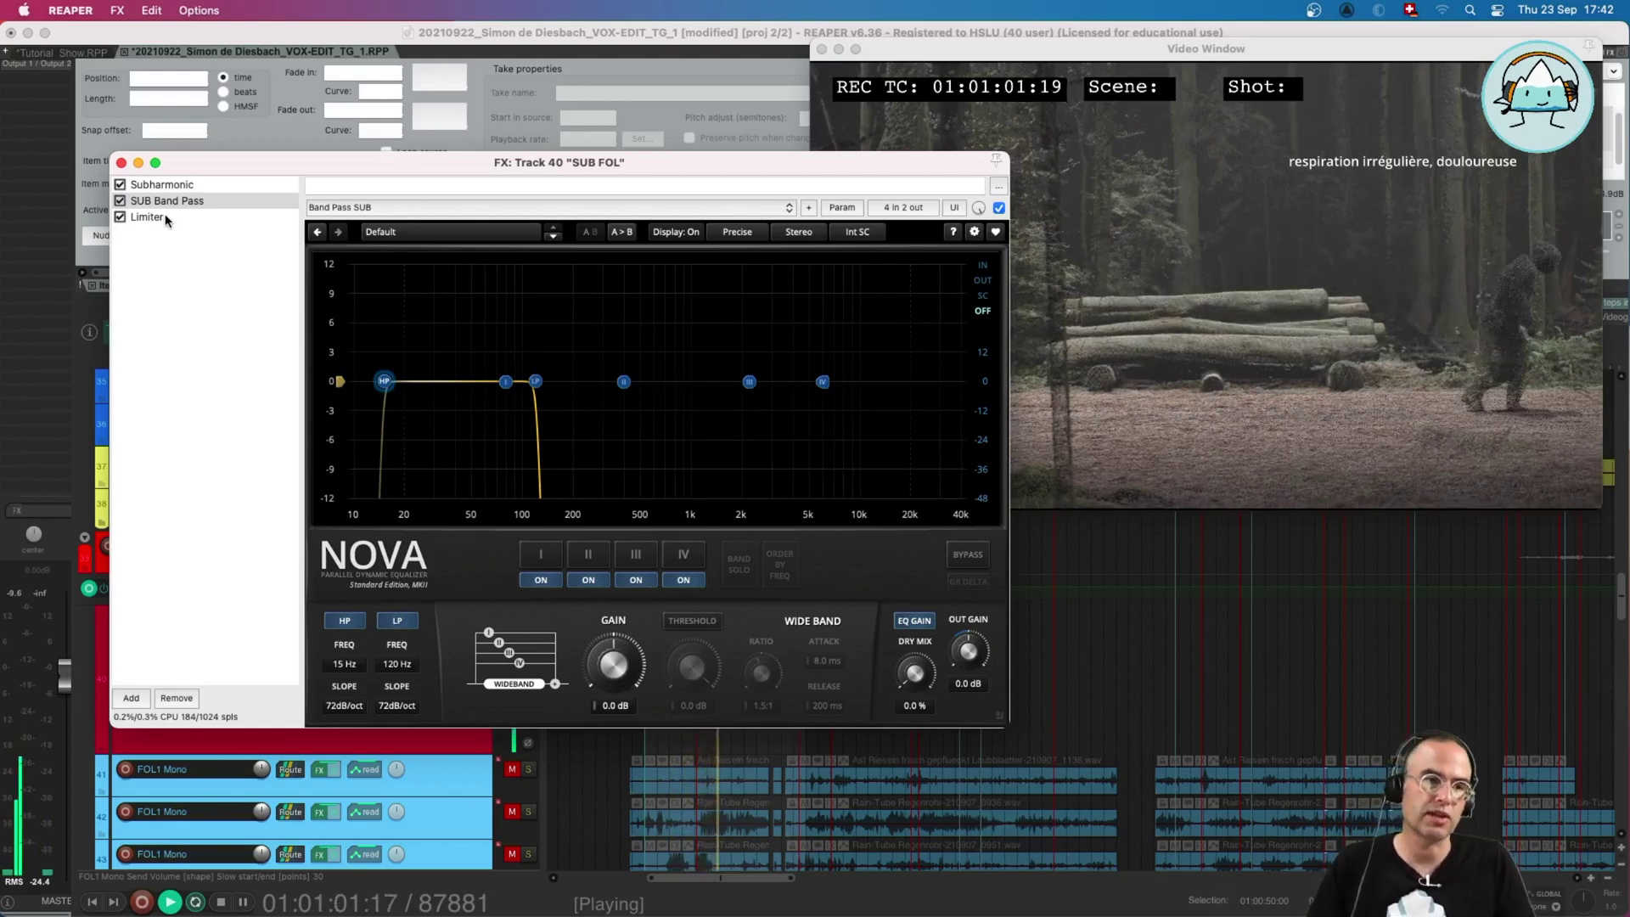
- Display the SUB FOL Limiter, which caps peaks at -3 dBFS
{"action": "left_click", "coordinate": [166, 220]}
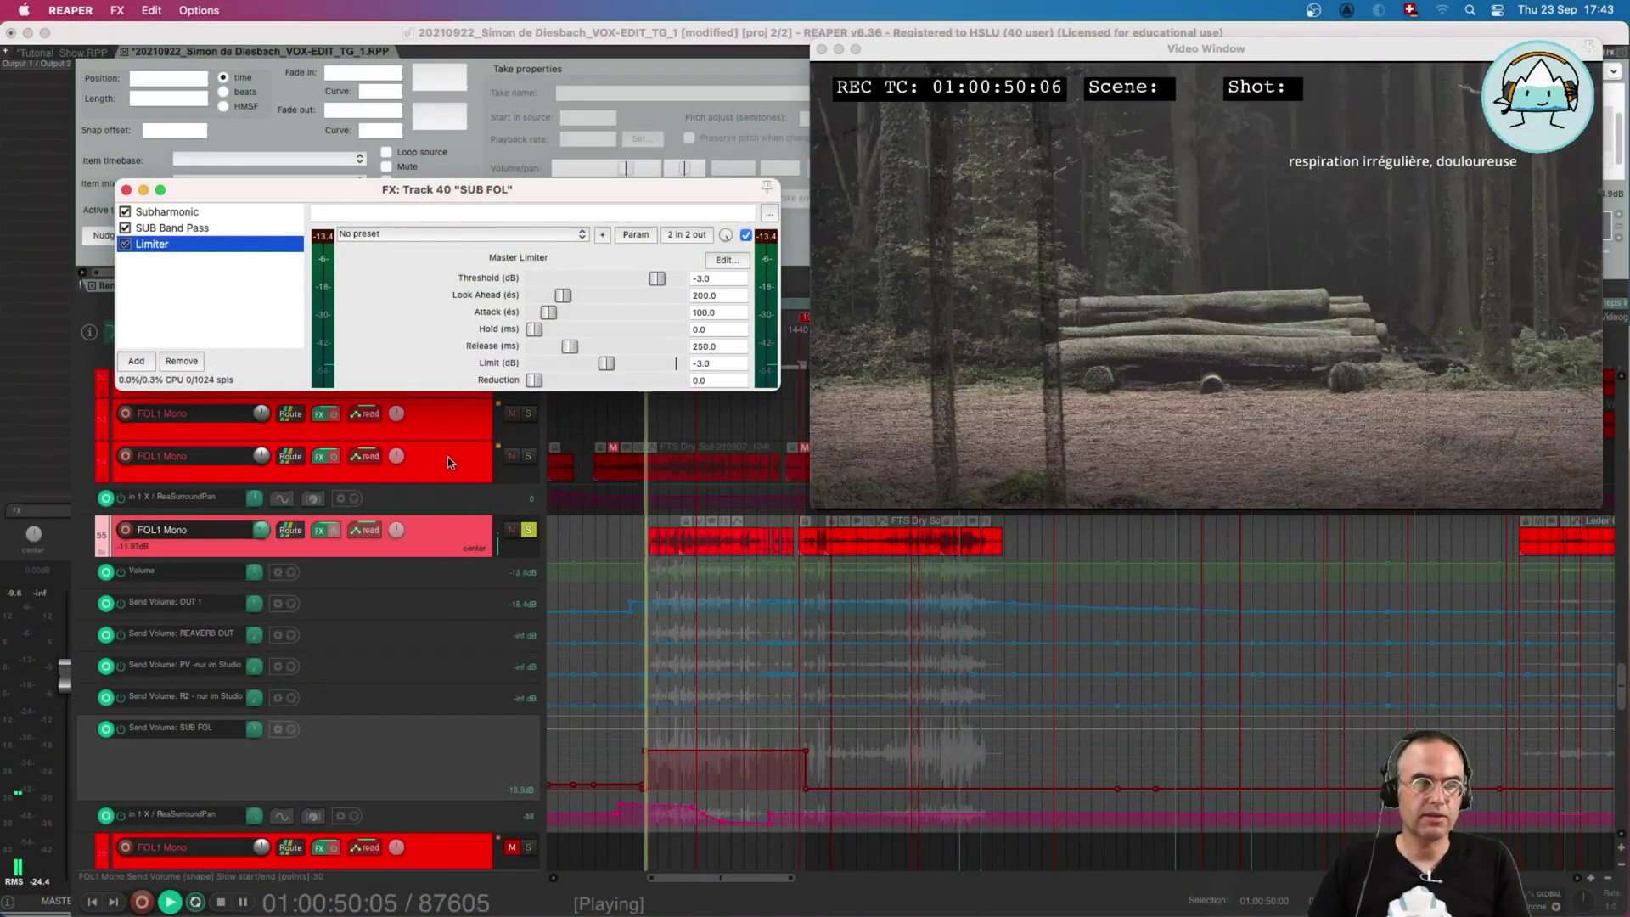
- Show the send volume envelopes of FOL1 Mono tracks 54 and 56 with the E shortcut
{"action": "left_click", "coordinate": [450, 462]}
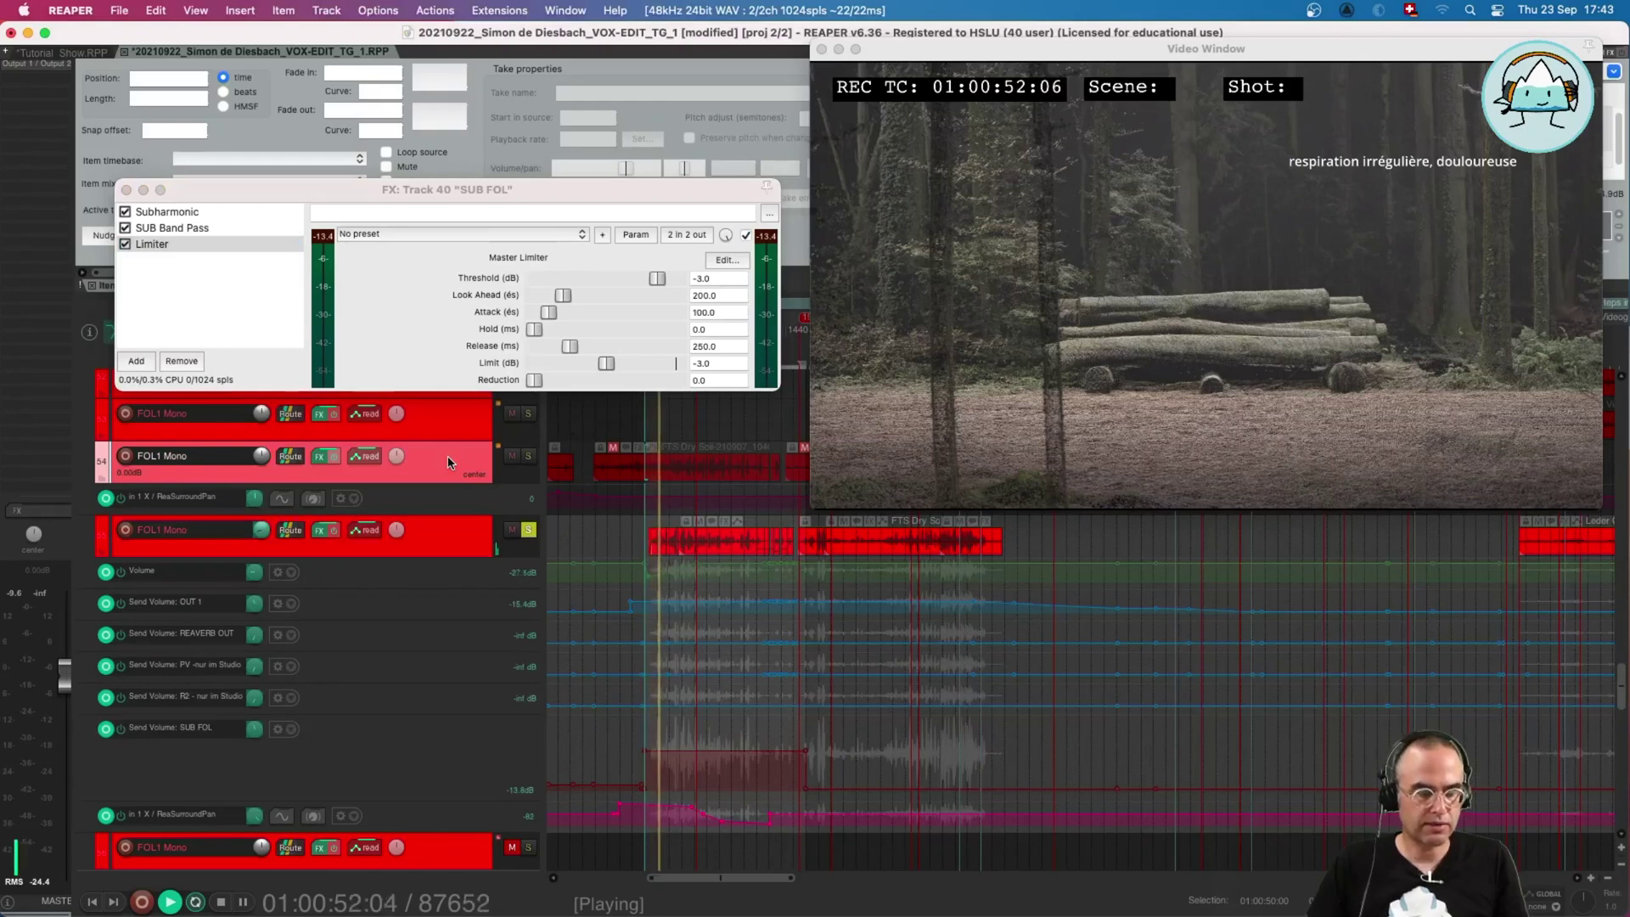
{"action": "key", "text": "e"}
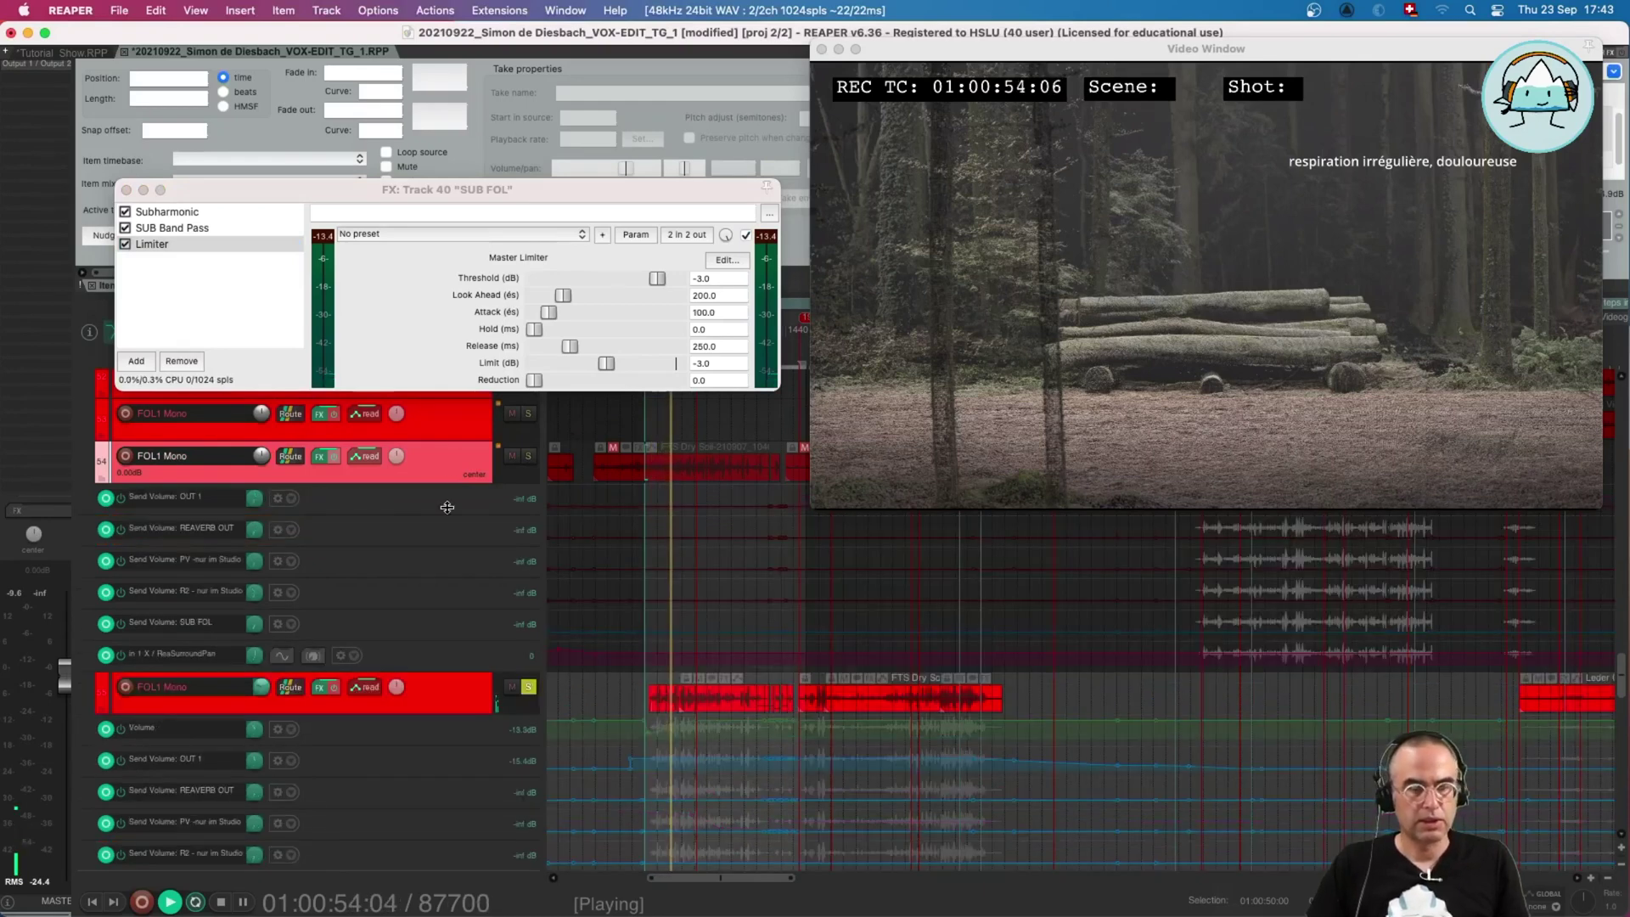
{"action": "scroll", "coordinate": [327, 620], "scroll_direction": "down", "scroll_amount": 5}
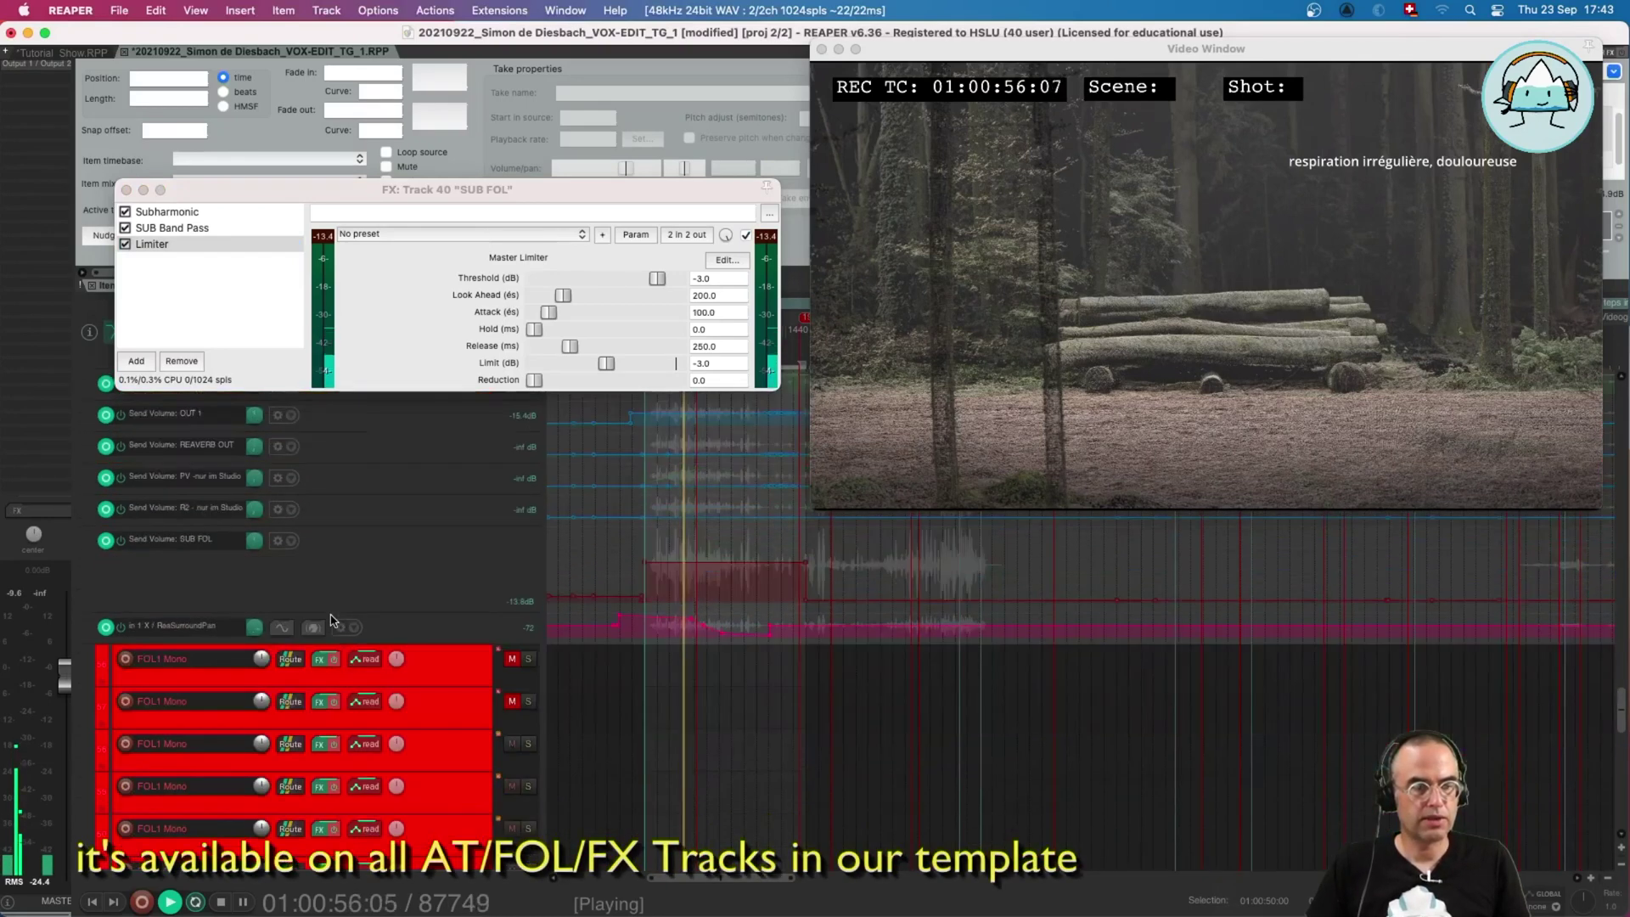
{"action": "left_click", "coordinate": [442, 545]}
{"action": "key", "text": "e"}
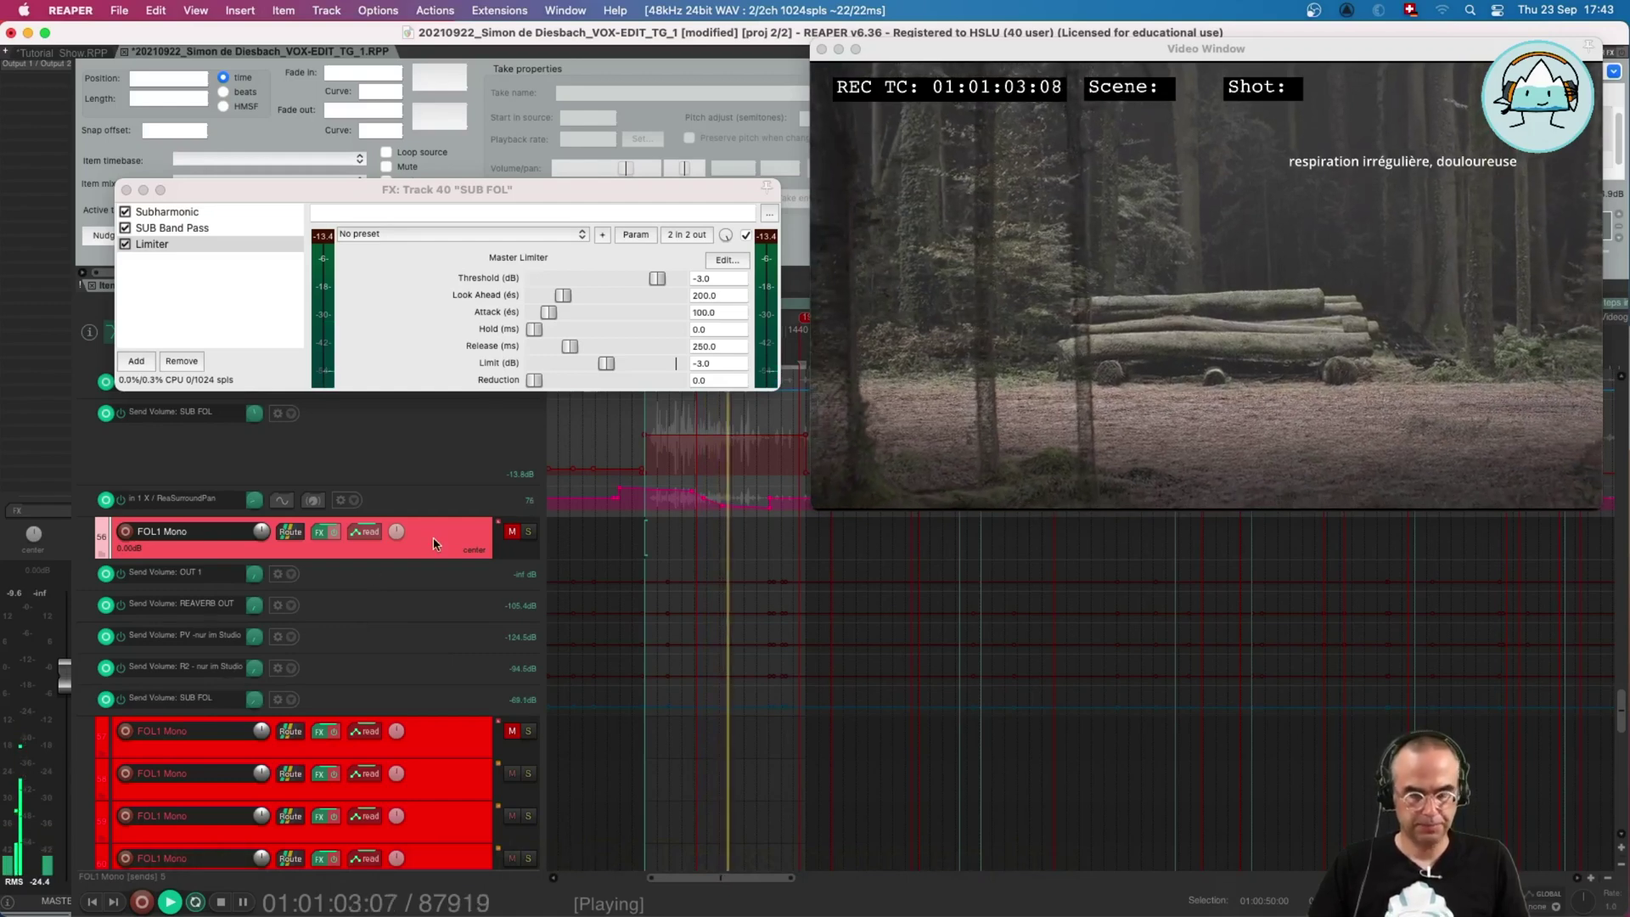
{"action": "key", "text": "e"}
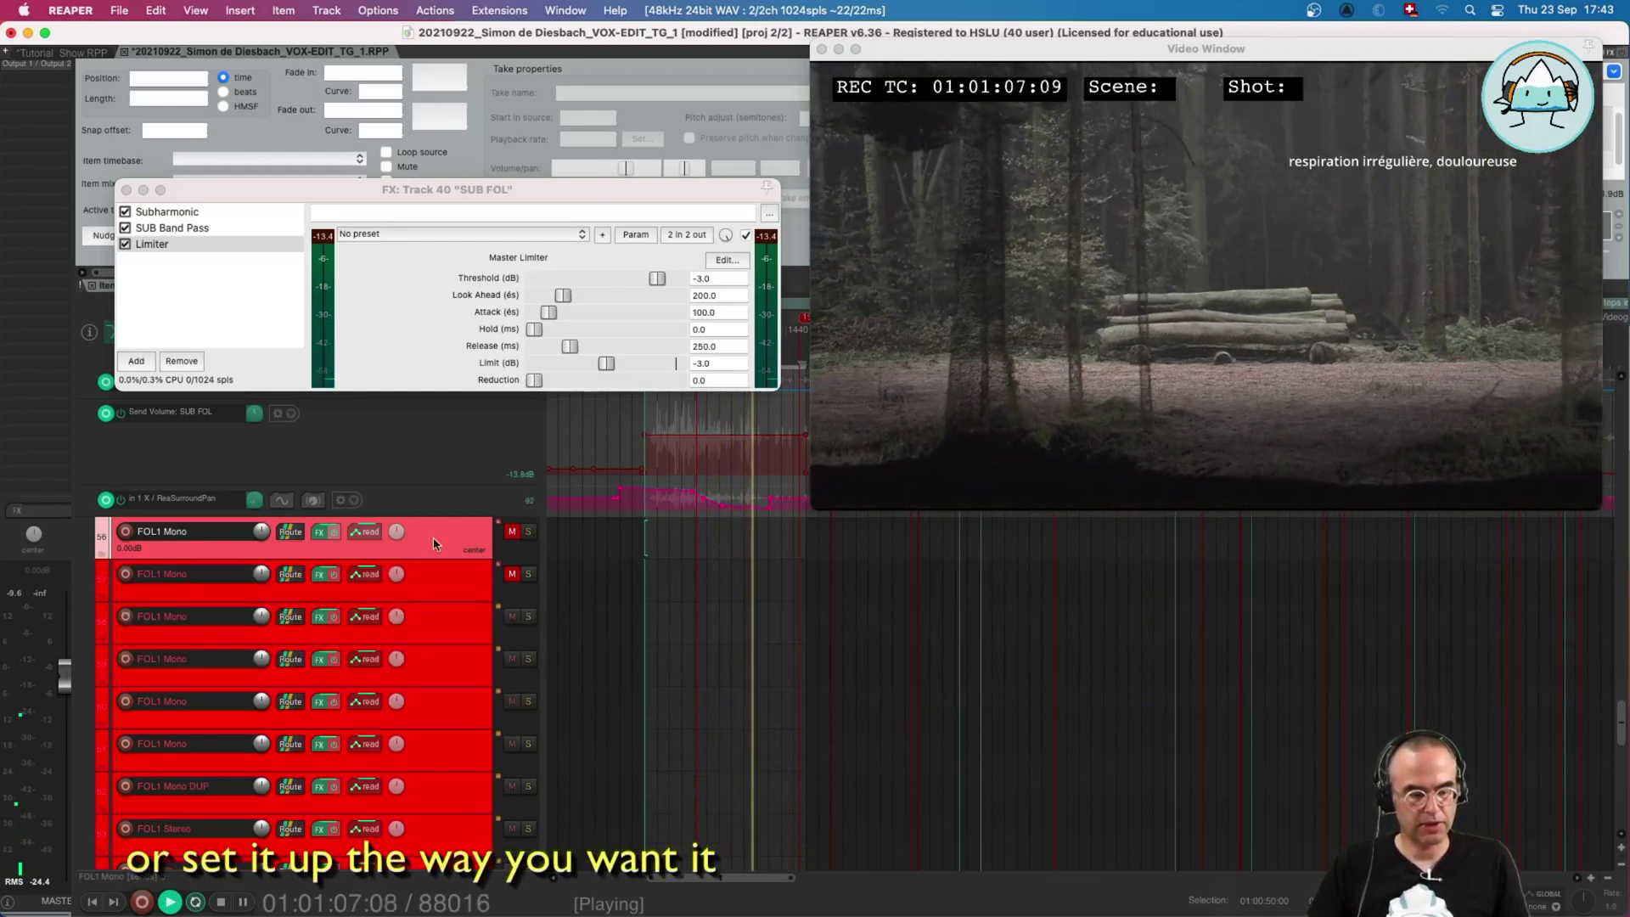
{"action": "key", "text": "e"}
{"action": "key", "text": "e"}
{"action": "key", "text": "e"}
{"action": "key", "text": "e"}
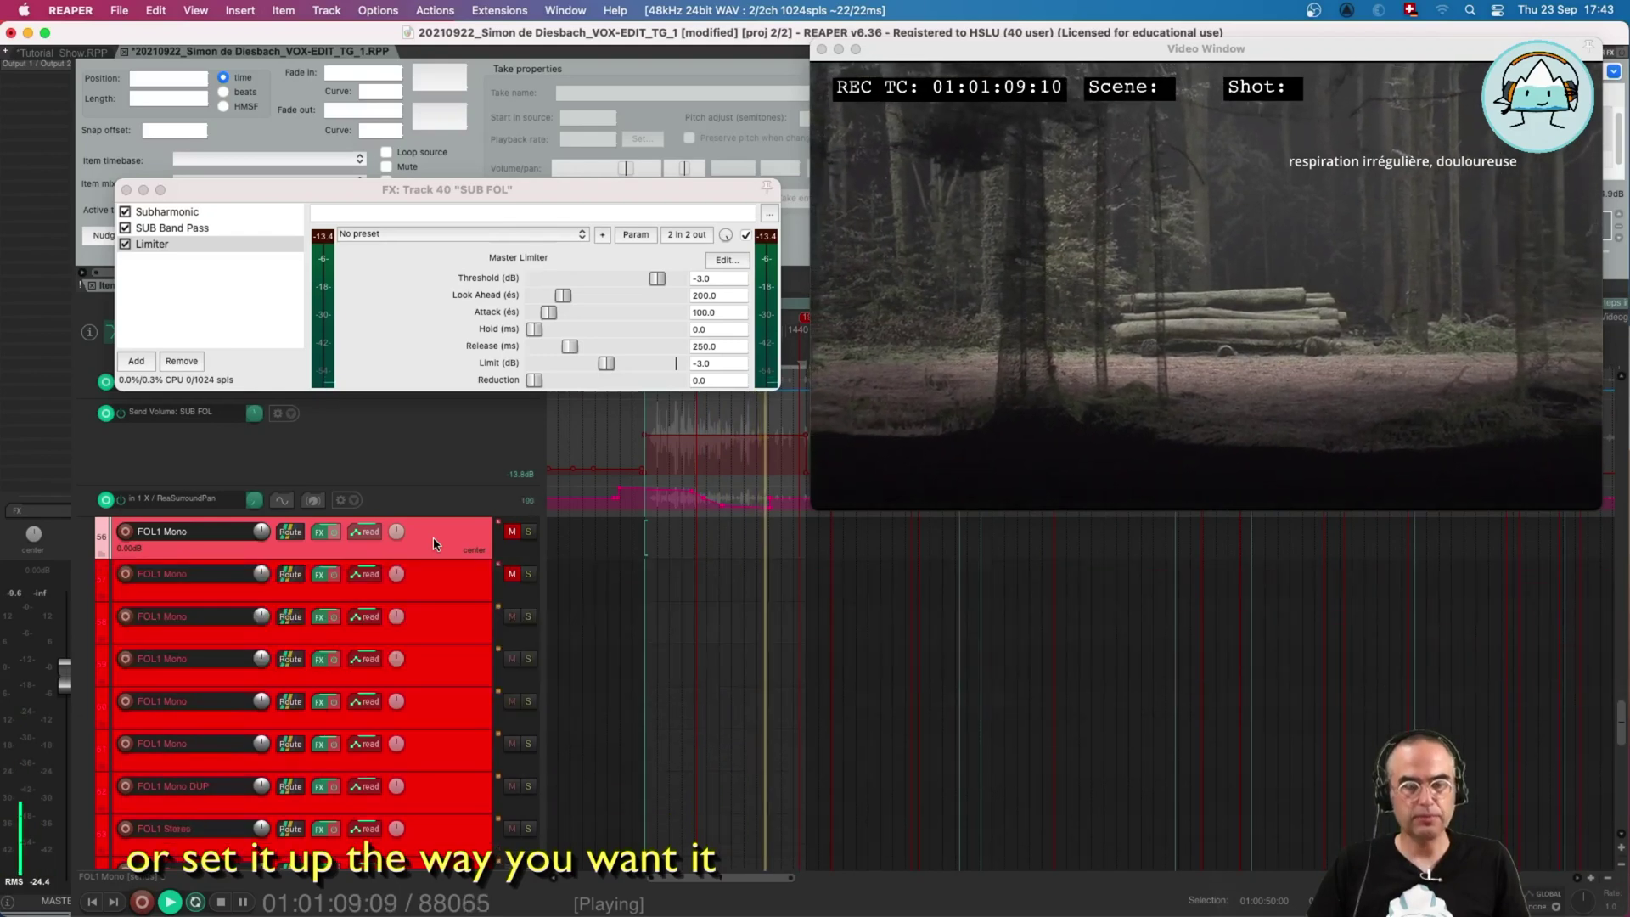
{"action": "scroll", "coordinate": [435, 543], "scroll_direction": "down", "scroll_amount": 2}
{"action": "scroll", "coordinate": [435, 543], "scroll_direction": "up", "scroll_amount": 3}
{"action": "scroll", "coordinate": [435, 543], "scroll_direction": "up", "scroll_amount": 5}
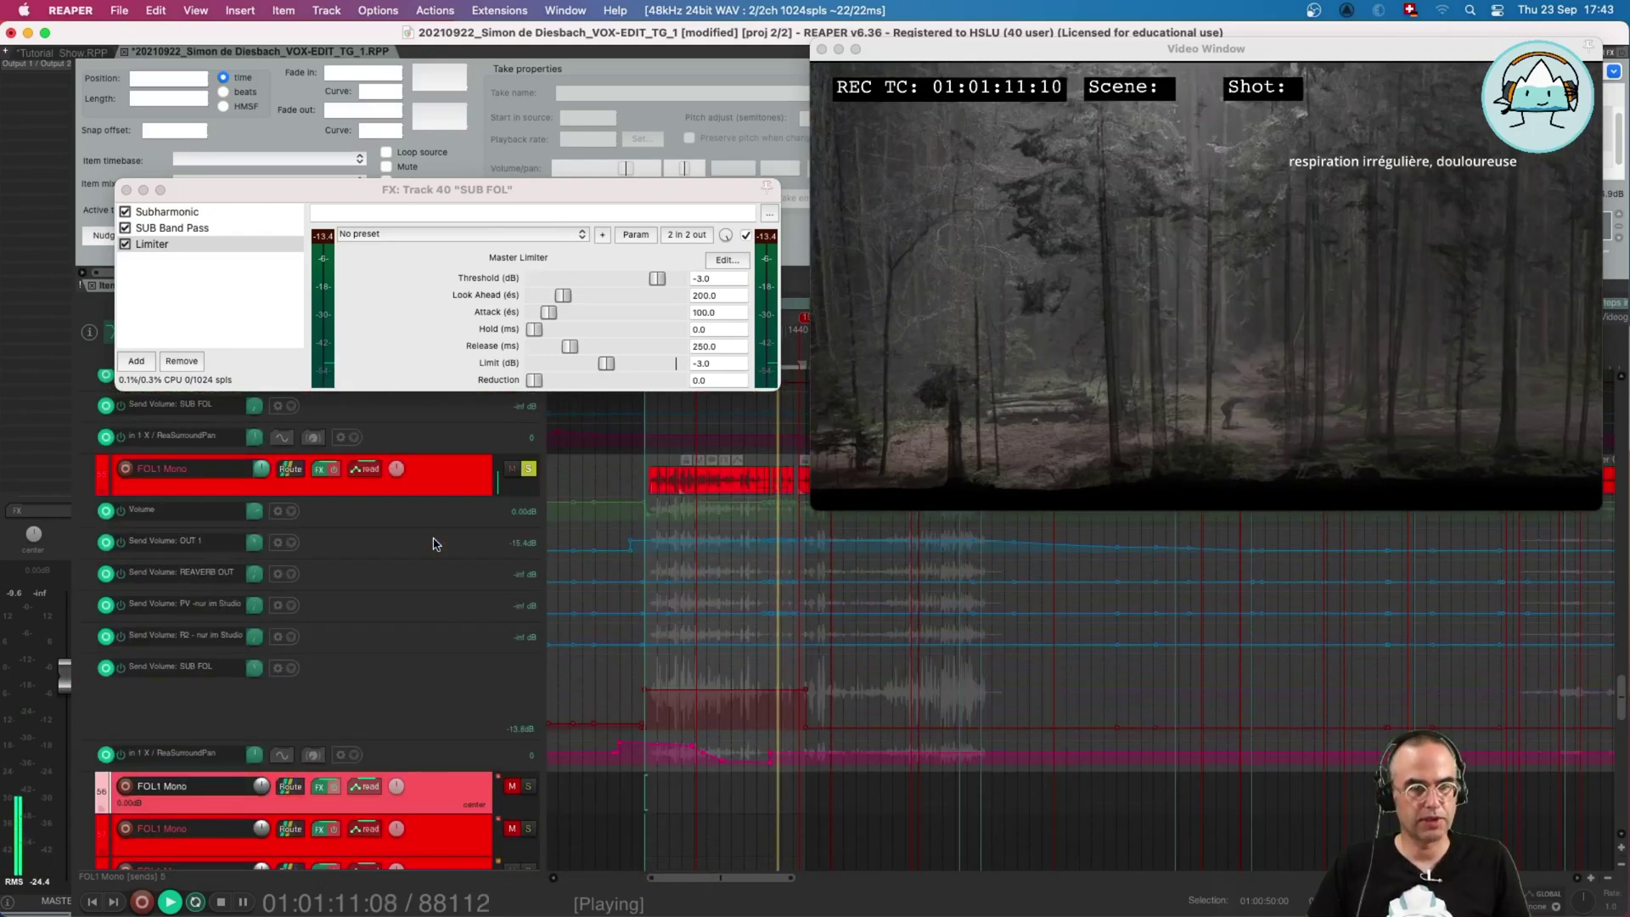
- Hide the send envelope lanes of FOL1 Mono tracks 55 and 54 again
{"action": "left_click", "coordinate": [456, 568]}
{"action": "key", "text": "e"}
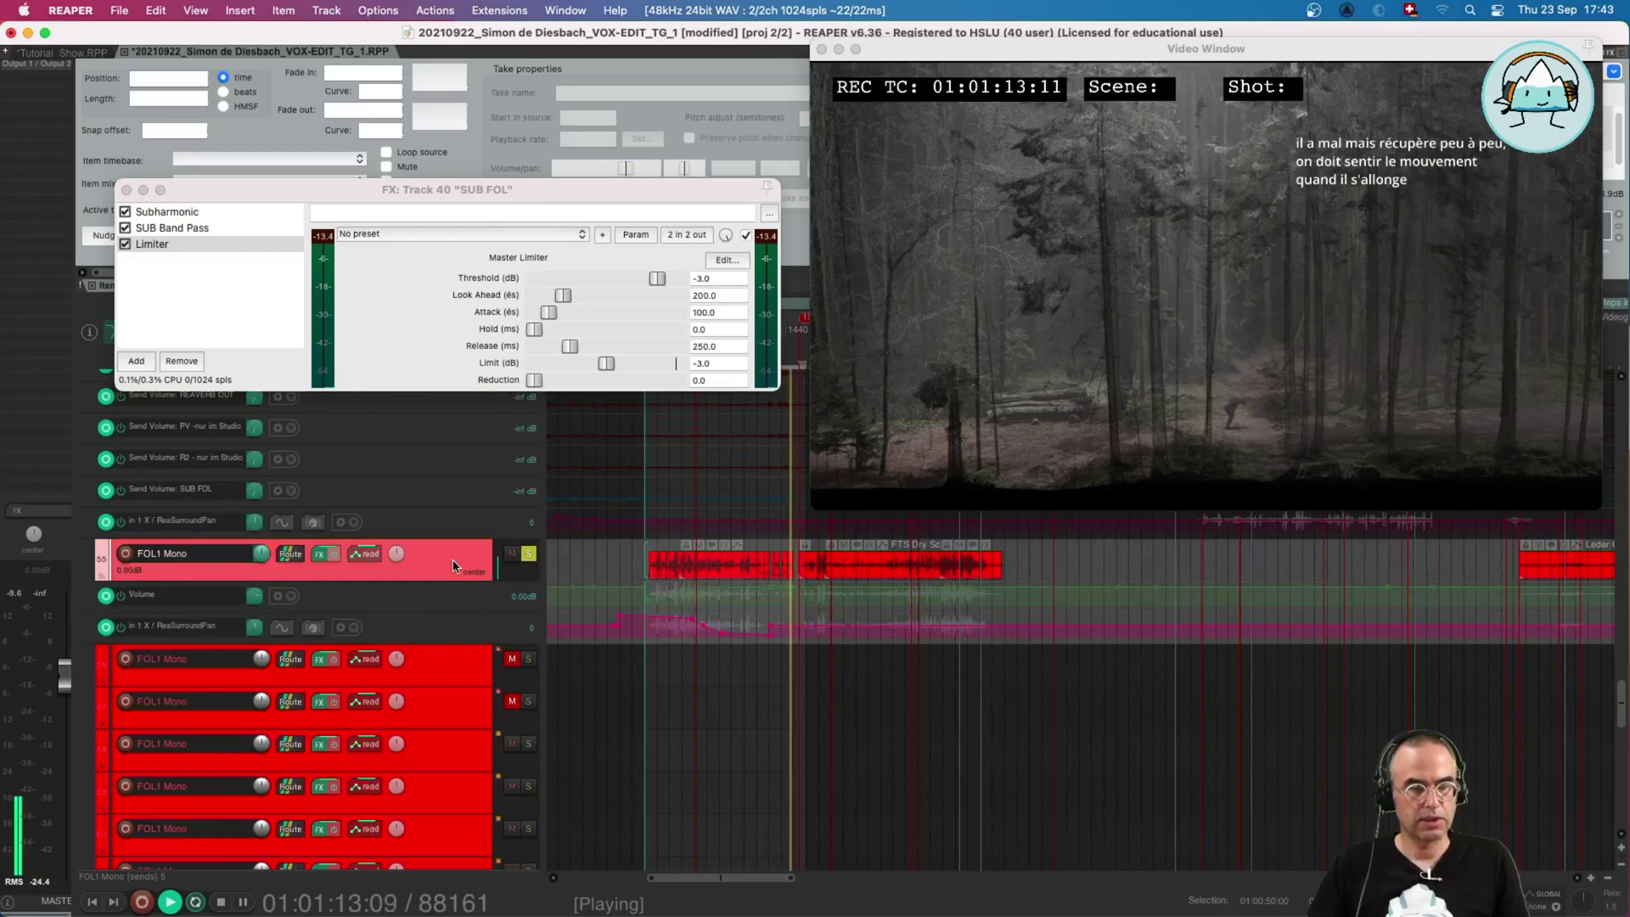
{"action": "scroll", "coordinate": [456, 543], "scroll_direction": "up", "scroll_amount": 3}
{"action": "left_click", "coordinate": [451, 501]}
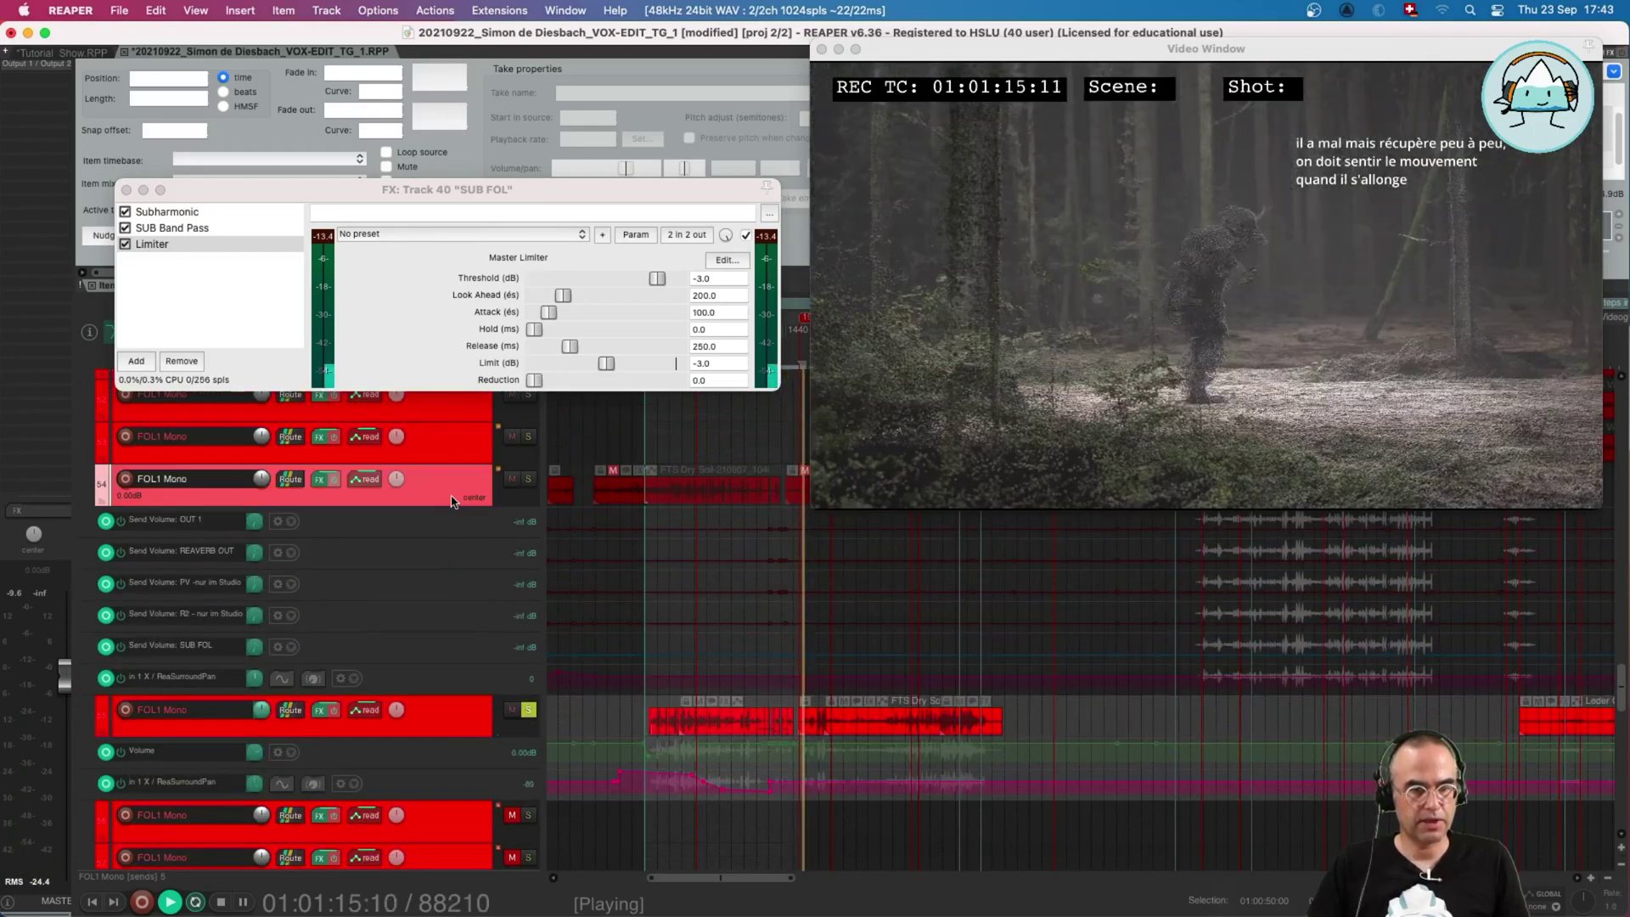
{"action": "key", "text": "e"}
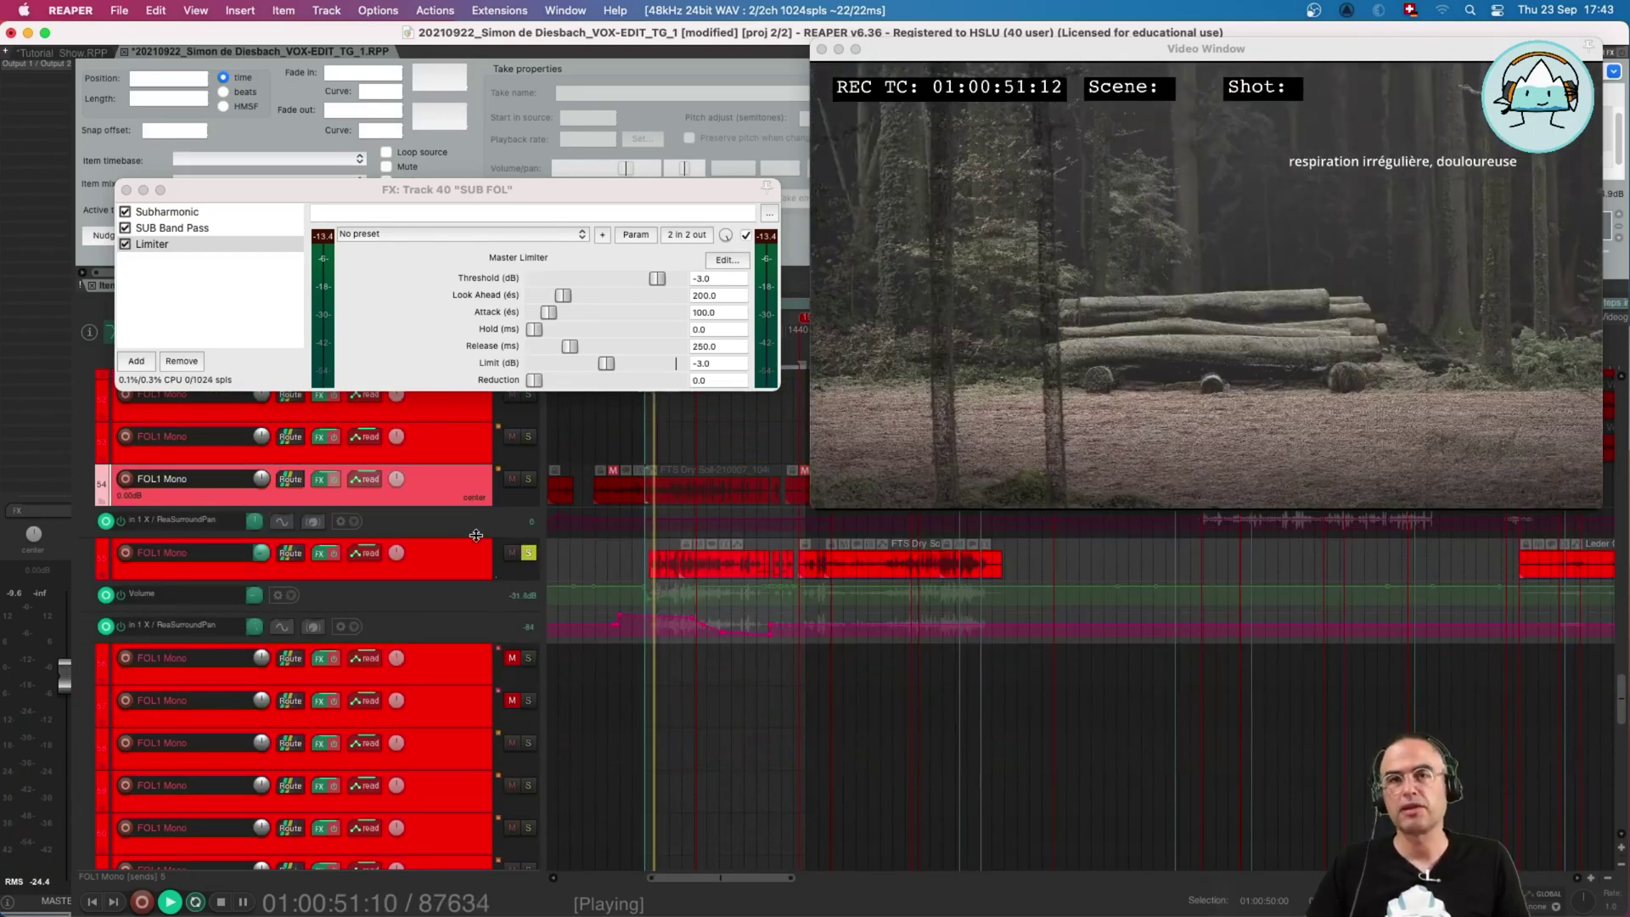
{"action": "scroll", "coordinate": [422, 550], "scroll_direction": "up", "scroll_amount": 5}
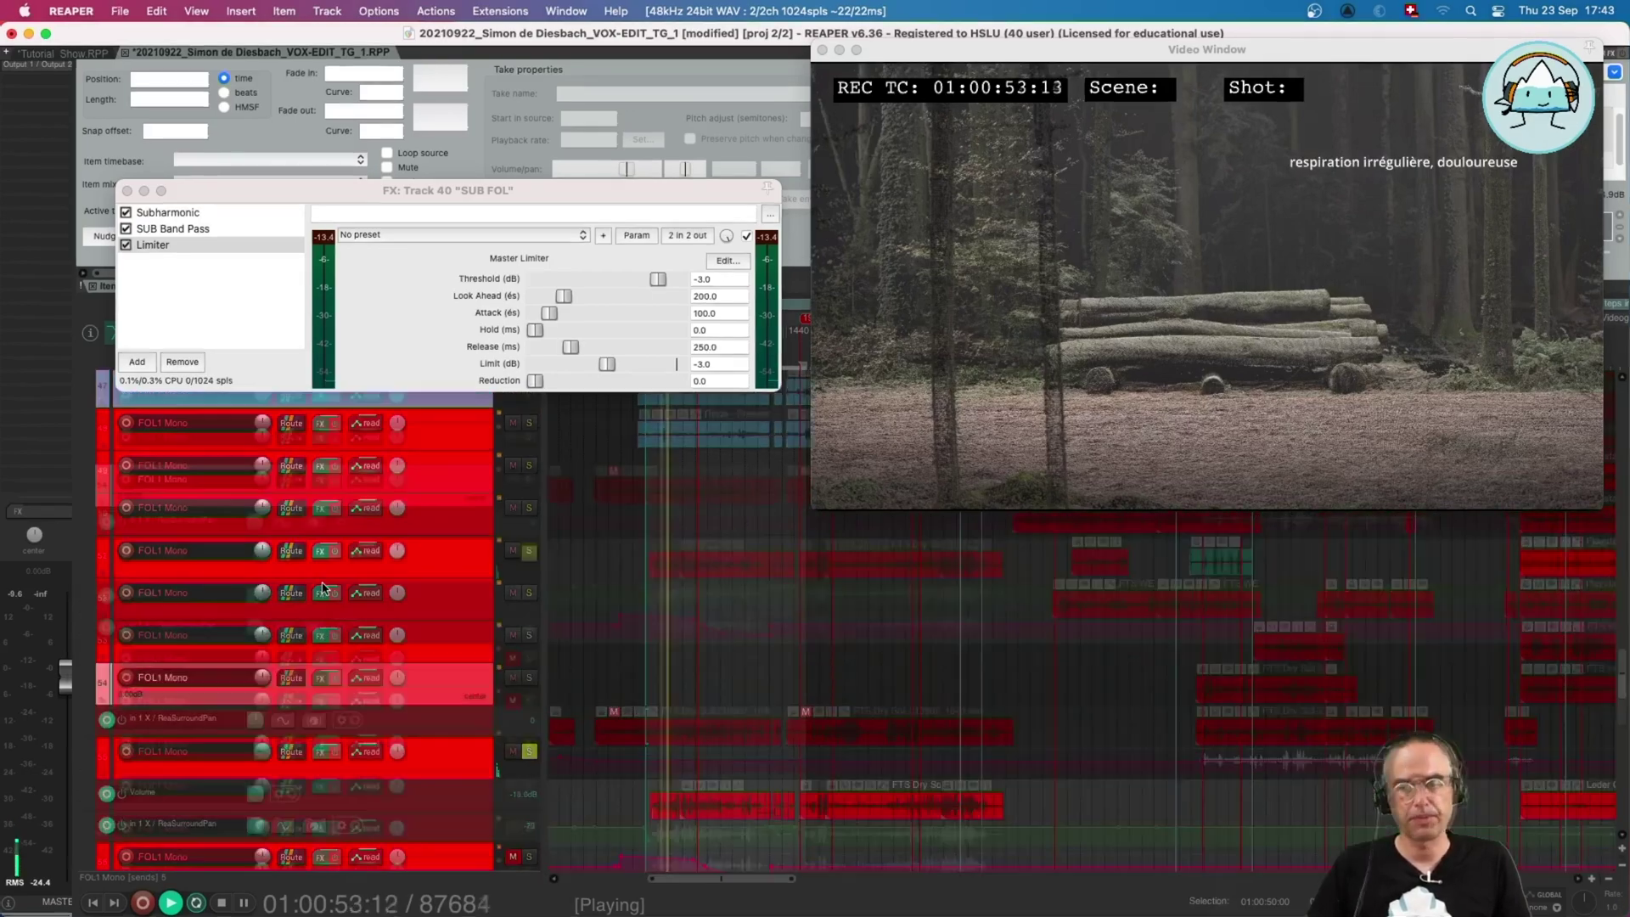